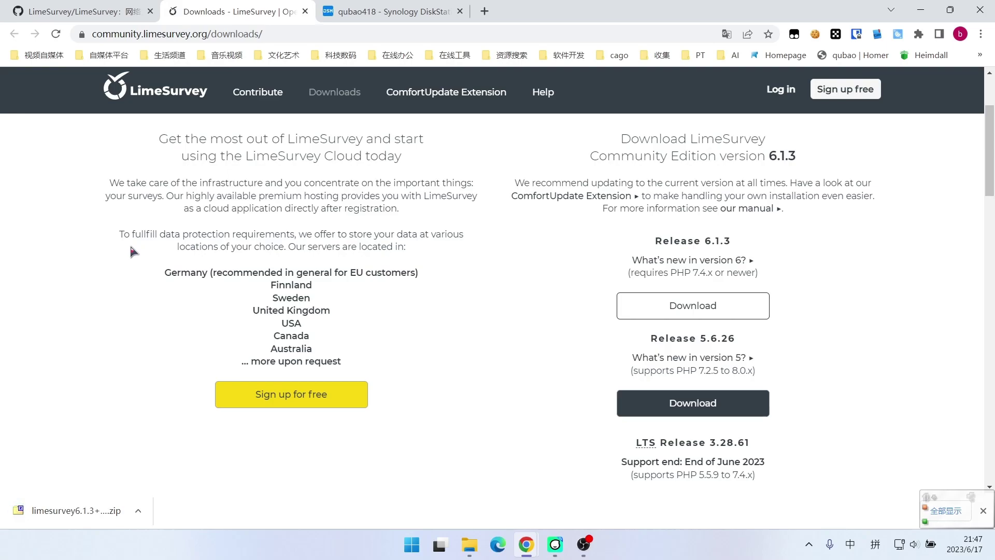
# Upload limesurvey6.1.3+230612.zip from Downloads into the web folder using 上传-忽略
pyautogui.click(63, 283)
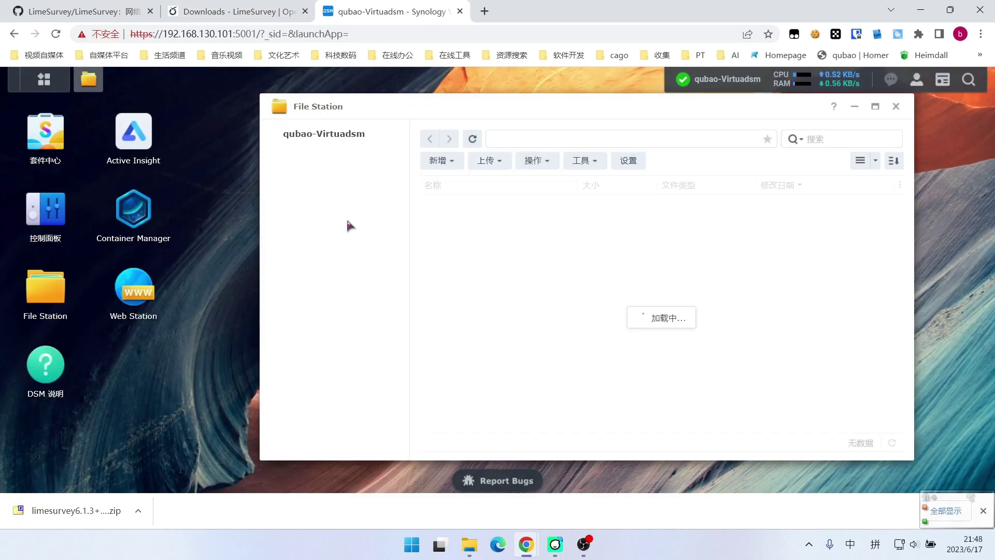
pyautogui.click(306, 242)
pyautogui.click(445, 160)
pyautogui.click(487, 161)
pyautogui.click(510, 187)
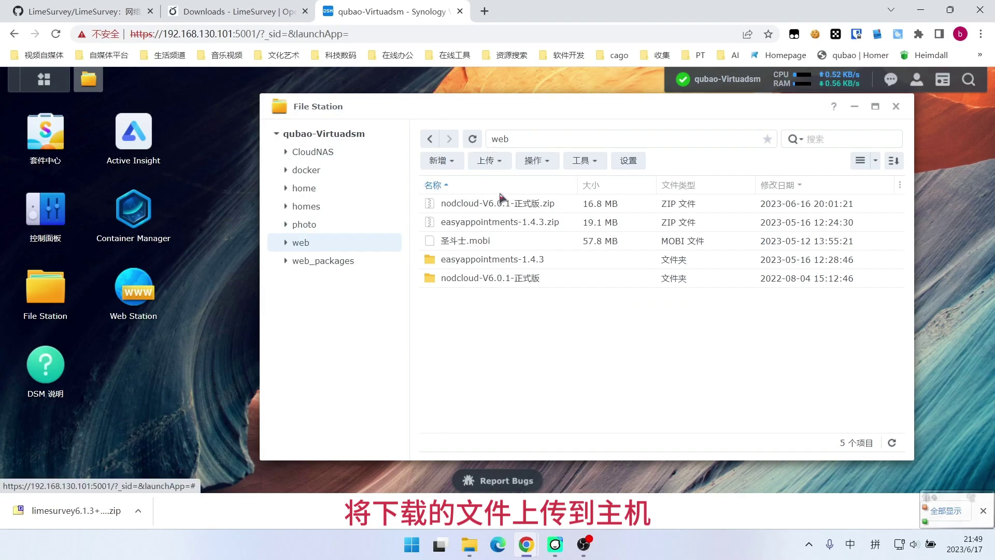
pyautogui.click(320, 212)
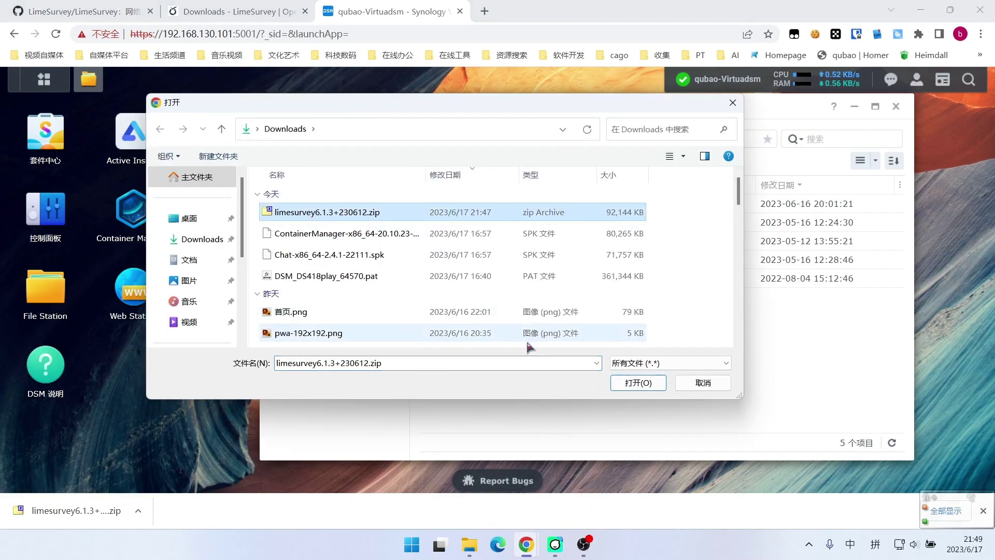
pyautogui.click(627, 384)
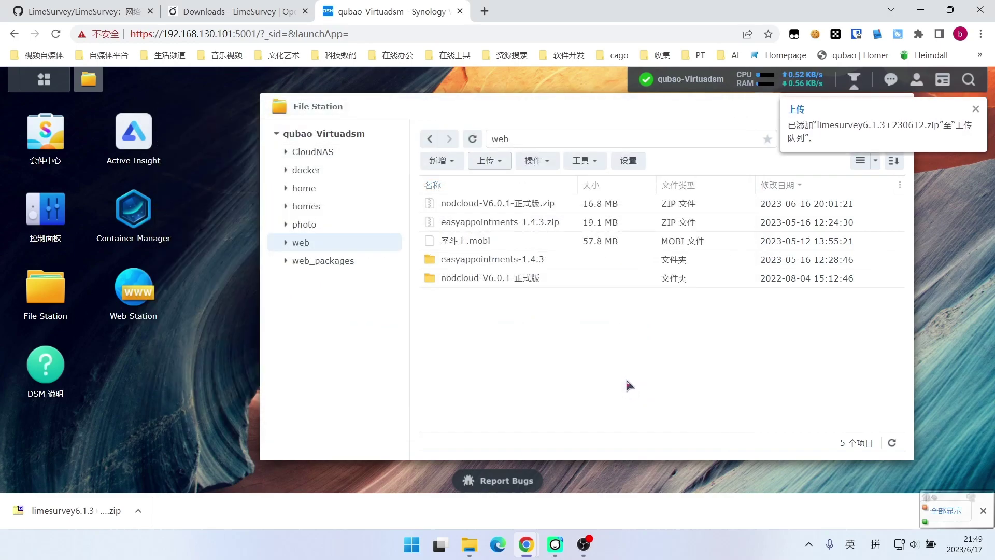
pyautogui.click(975, 108)
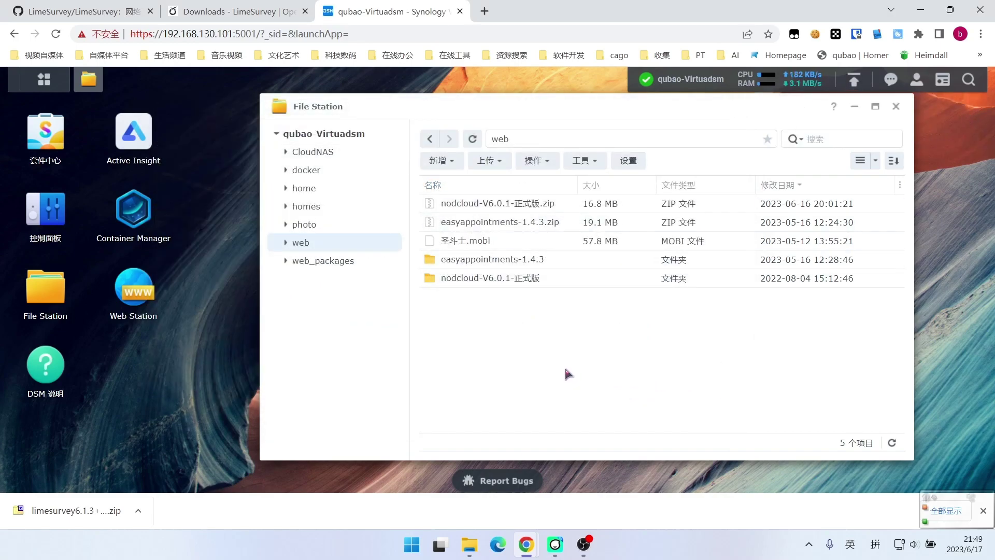
pyautogui.moveTo(535, 104); pyautogui.dragTo(480, 110)
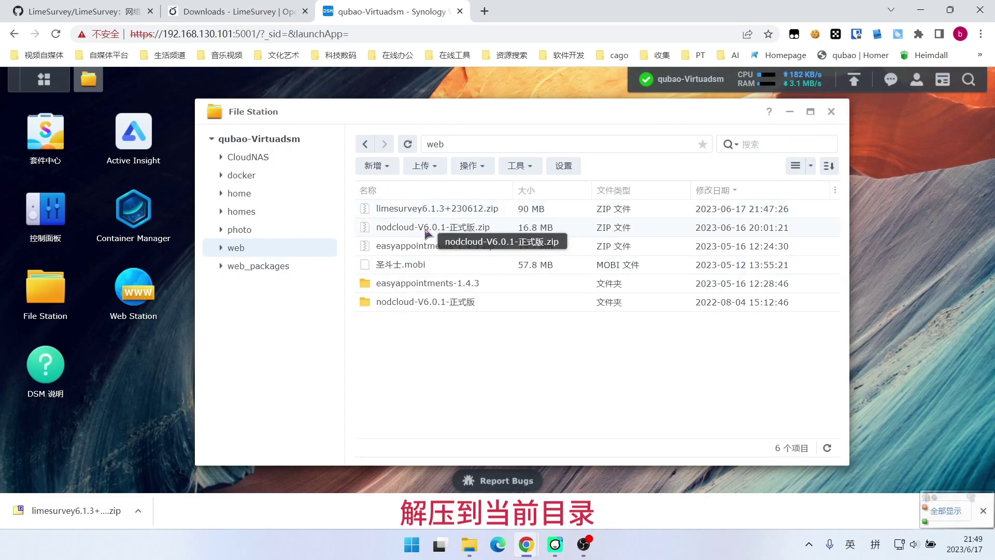
# Extract the LimeSurvey zip into the current web folder with 解压缩至此目录
pyautogui.rightClick(440, 212)
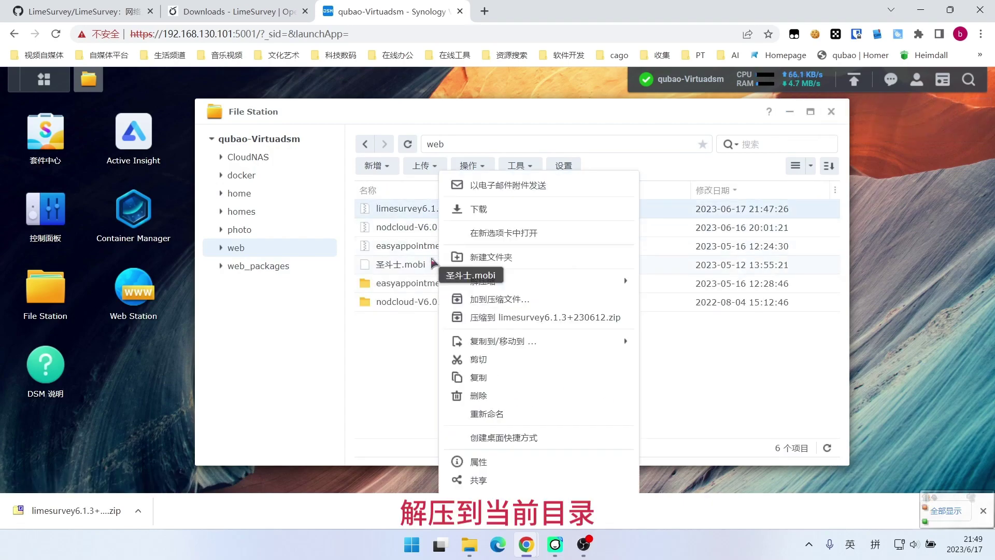
pyautogui.moveTo(529, 282)
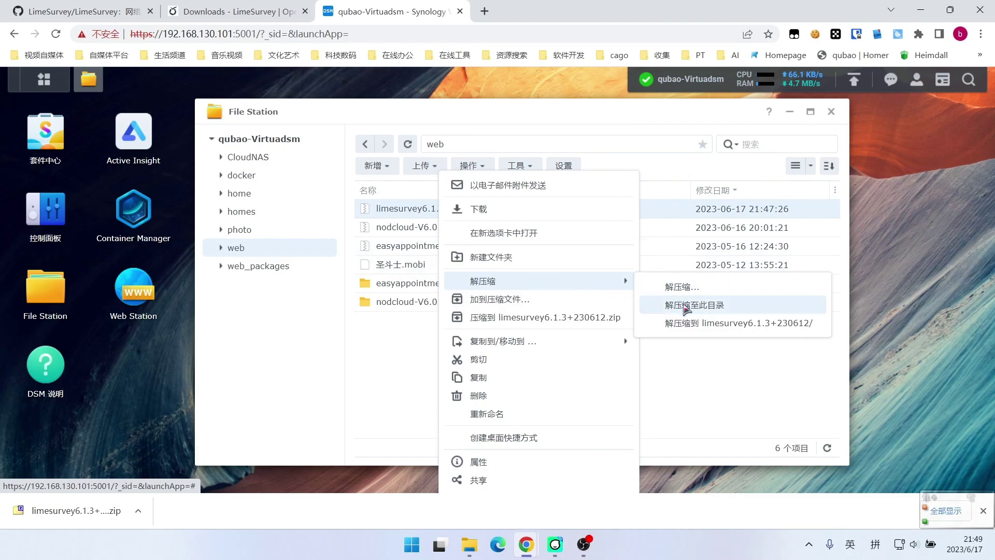
pyautogui.click(689, 305)
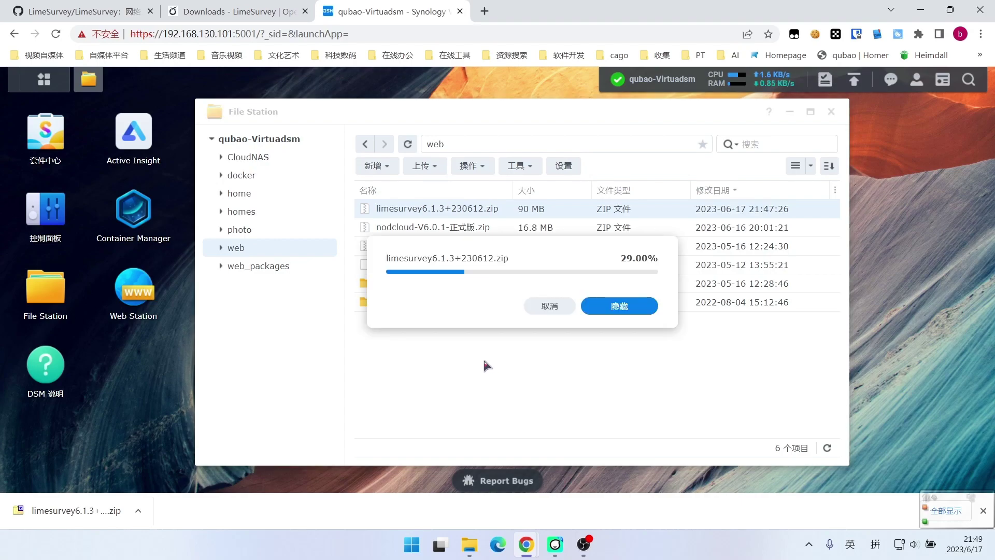
pyautogui.click(626, 310)
# Open the new limesurvey folder and scroll through its 23 items
pyautogui.doubleClick(406, 288)
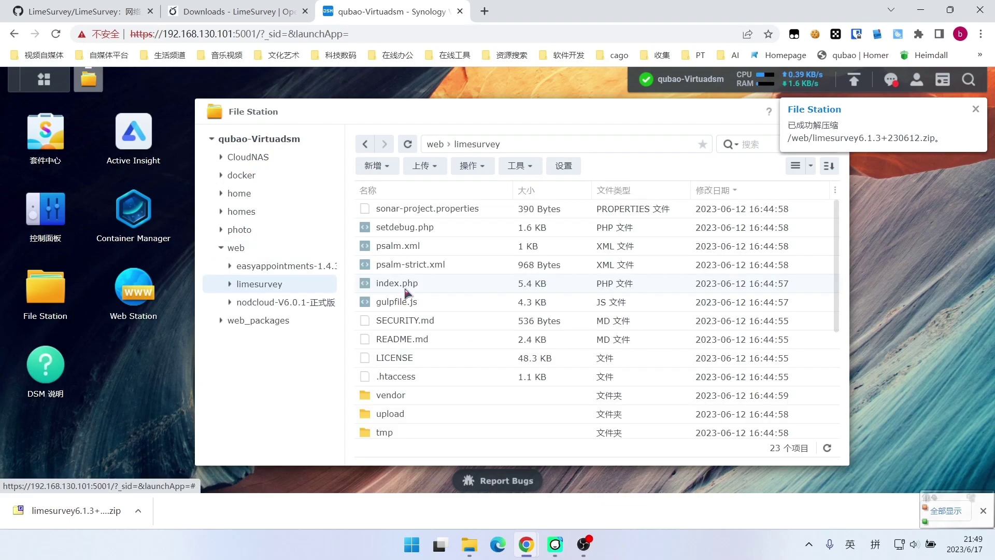
pyautogui.scroll(-4, 462, 287)
pyautogui.scroll(1, 439, 269)
pyautogui.scroll(-1, 451, 311)
pyautogui.scroll(3, 462, 337)
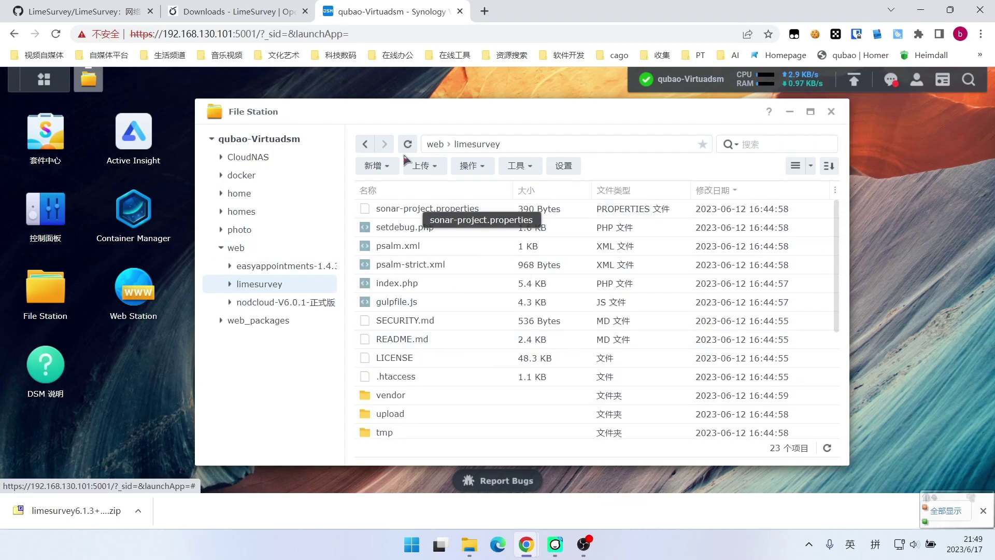
# Start a new native script-language web service using PHP 7.4 with Default Profile
pyautogui.click(137, 294)
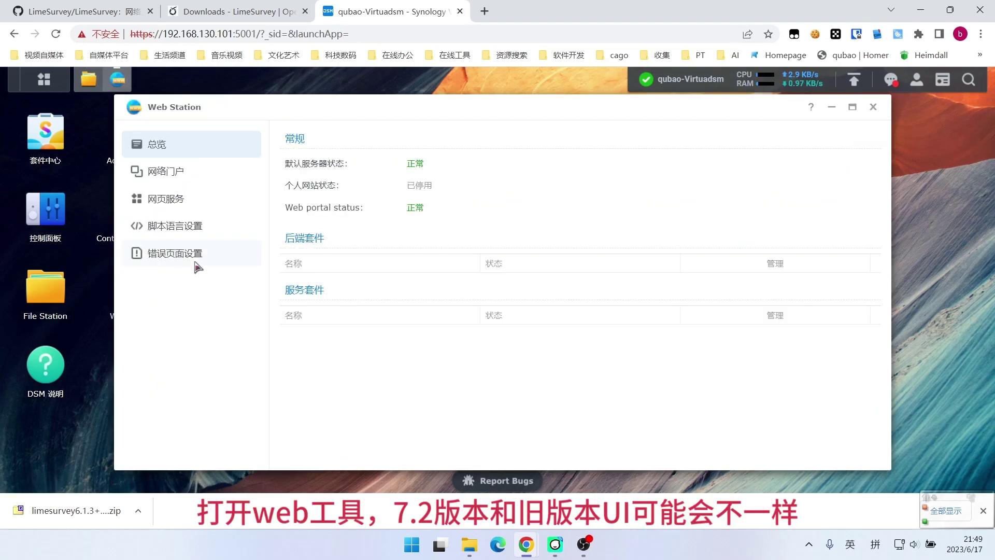
pyautogui.click(172, 209)
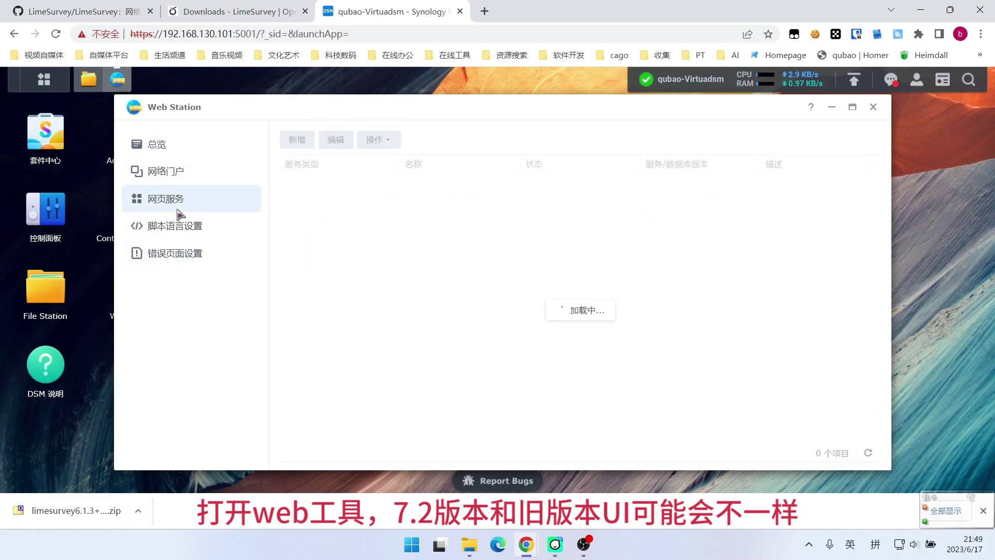
pyautogui.click(297, 141)
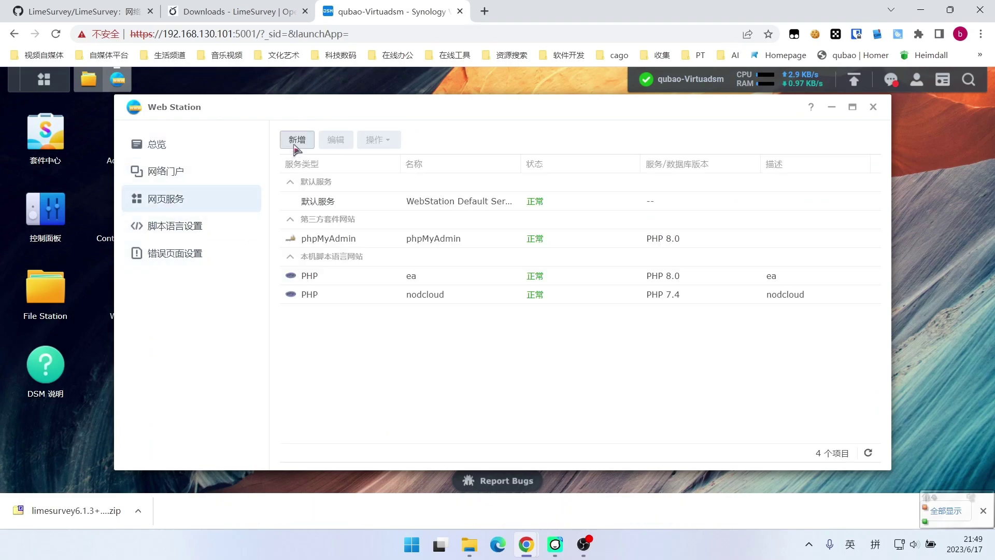
pyautogui.click(314, 239)
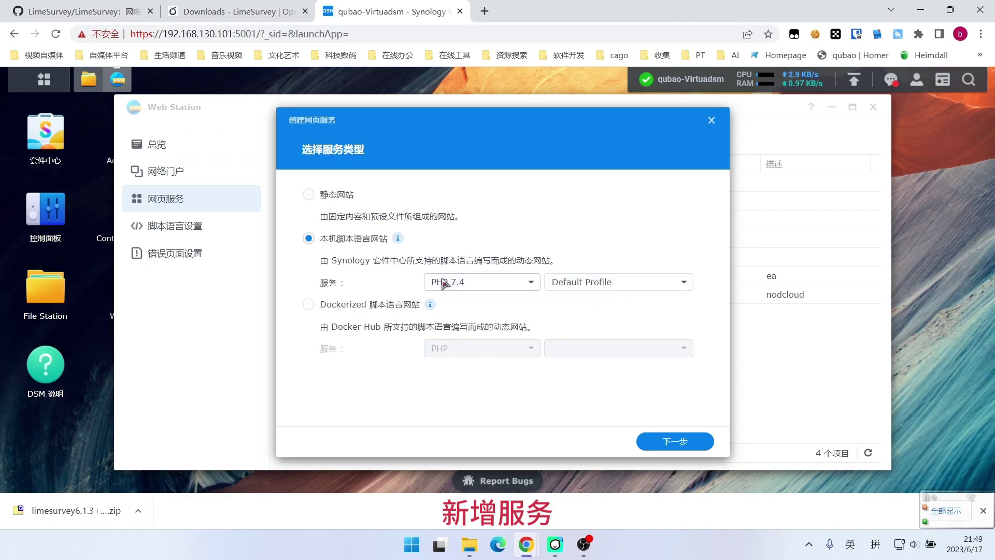
pyautogui.click(479, 282)
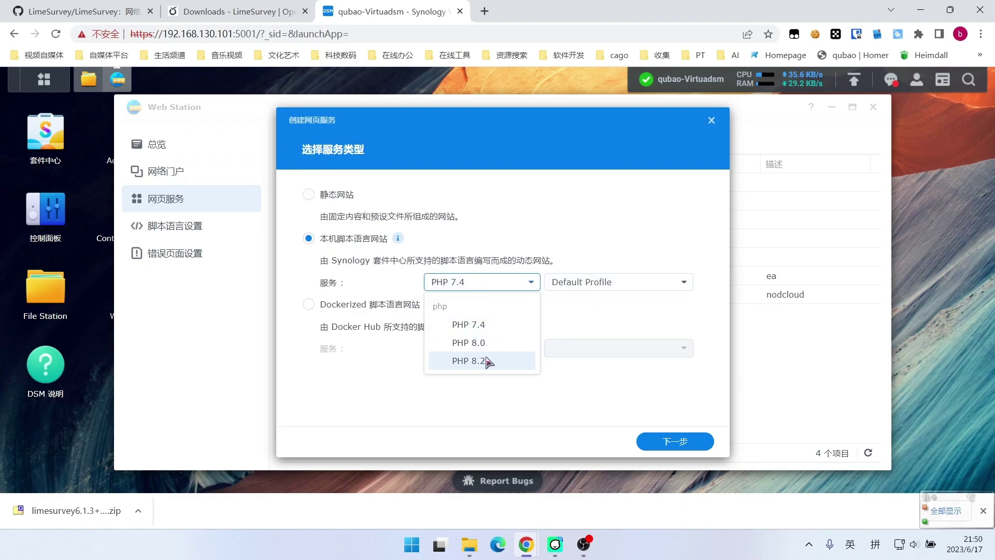
pyautogui.click(468, 360)
pyautogui.click(500, 287)
pyautogui.click(468, 359)
pyautogui.click(582, 283)
pyautogui.click(580, 306)
pyautogui.click(675, 441)
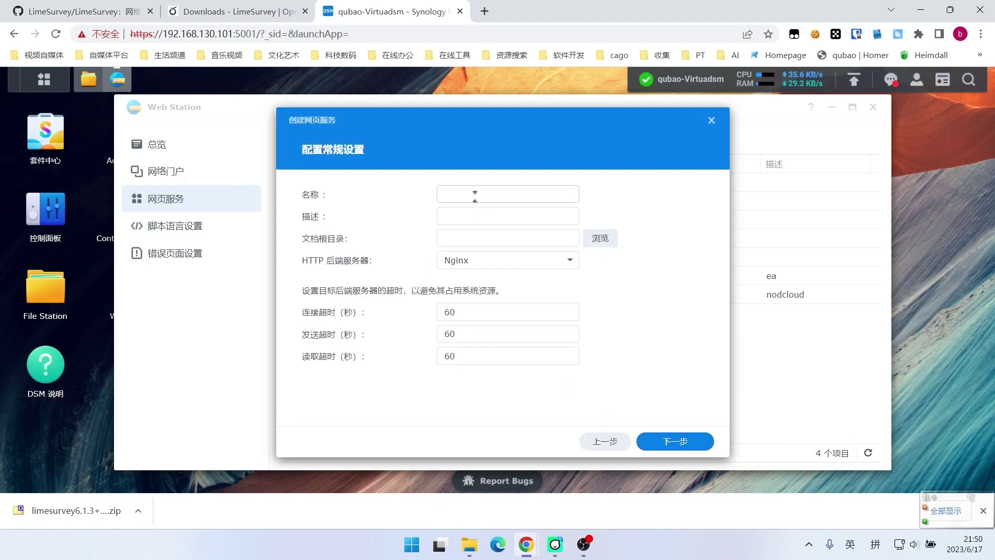
# Name the web service lime and use lime as its description
pyautogui.click(474, 196)
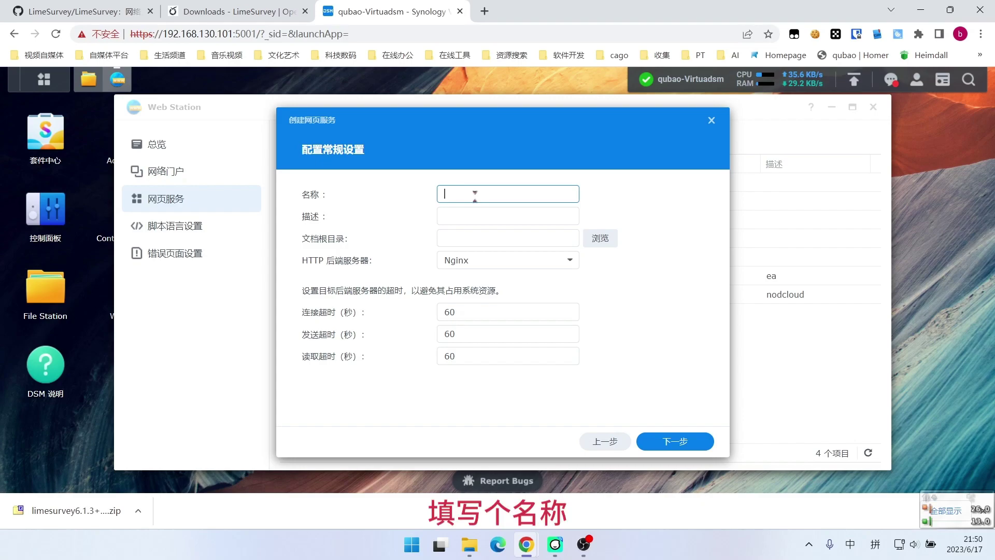
pyautogui.write('lim')
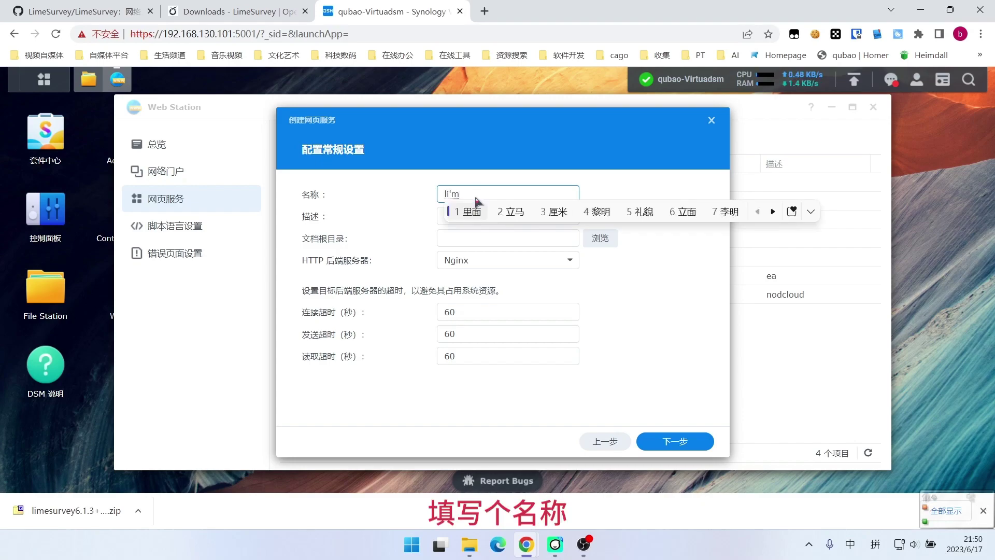
pyautogui.write('e')
pyautogui.press('Return')
pyautogui.moveTo(476, 198); pyautogui.dragTo(440, 196)
pyautogui.rightClick(474, 191)
pyautogui.click(489, 247)
pyautogui.rightClick(466, 219)
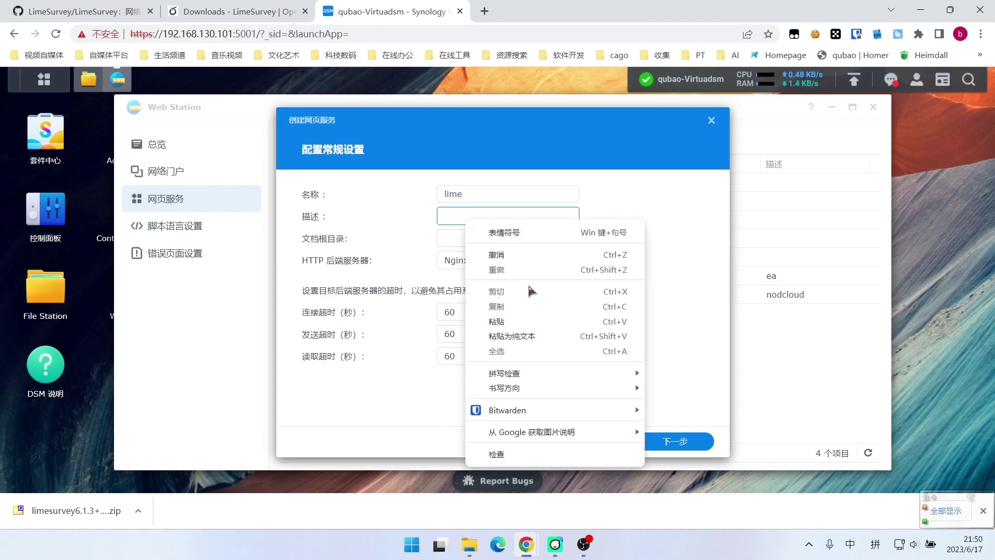
pyautogui.click(511, 321)
# Set the service's document root to web/limesurvey
pyautogui.click(599, 241)
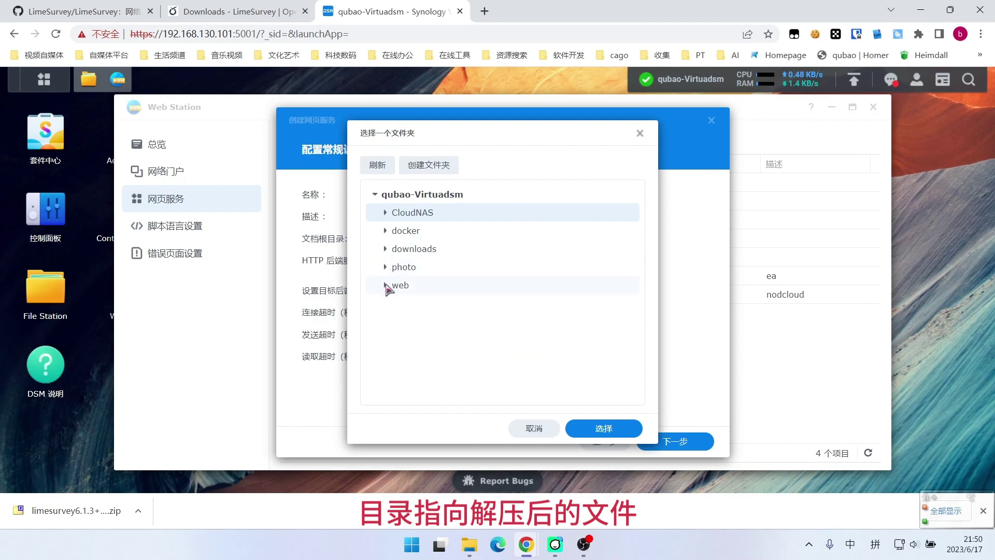
pyautogui.click(386, 285)
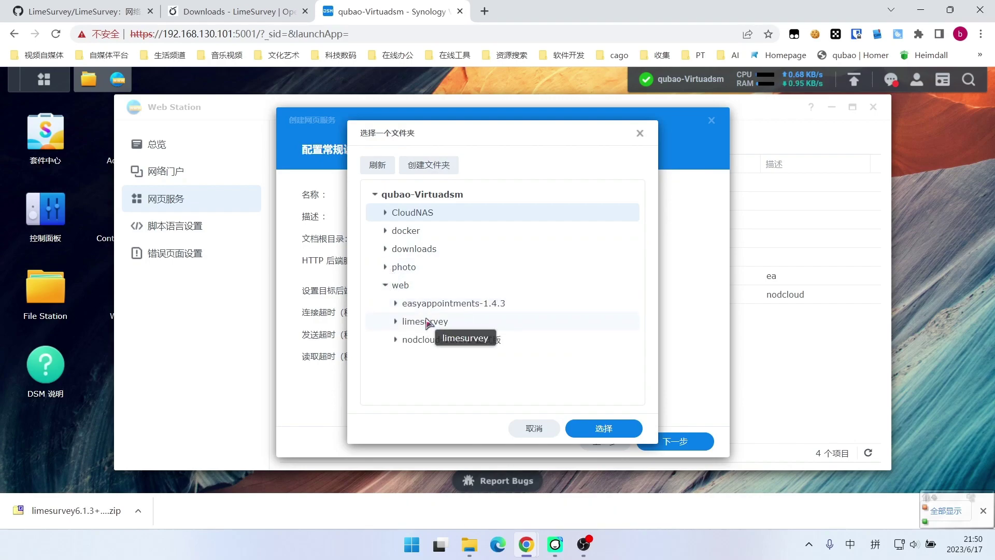
pyautogui.click(426, 321)
pyautogui.click(603, 428)
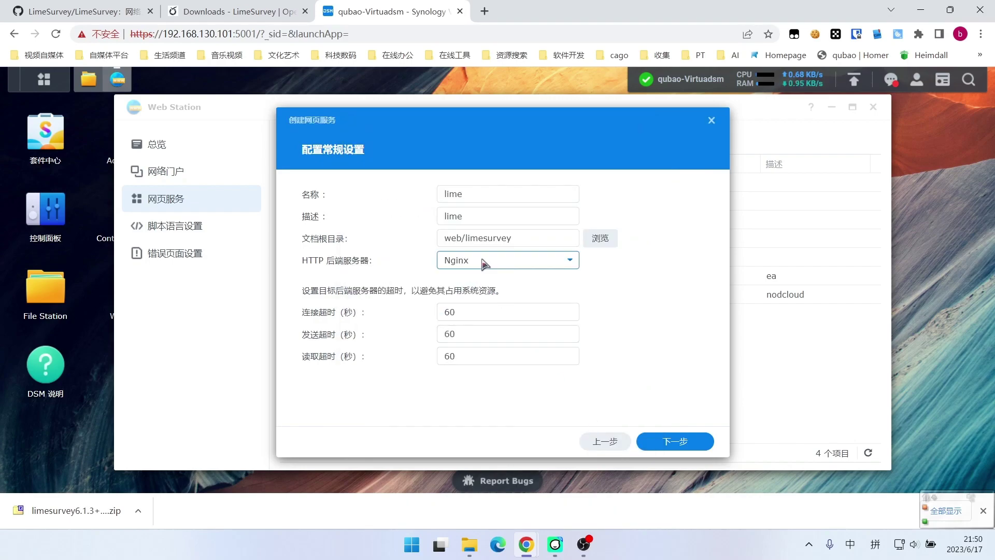
# Choose Apache HTTP Server 2.4 as backend, create the service, and grant http read access
pyautogui.click(484, 260)
pyautogui.click(493, 302)
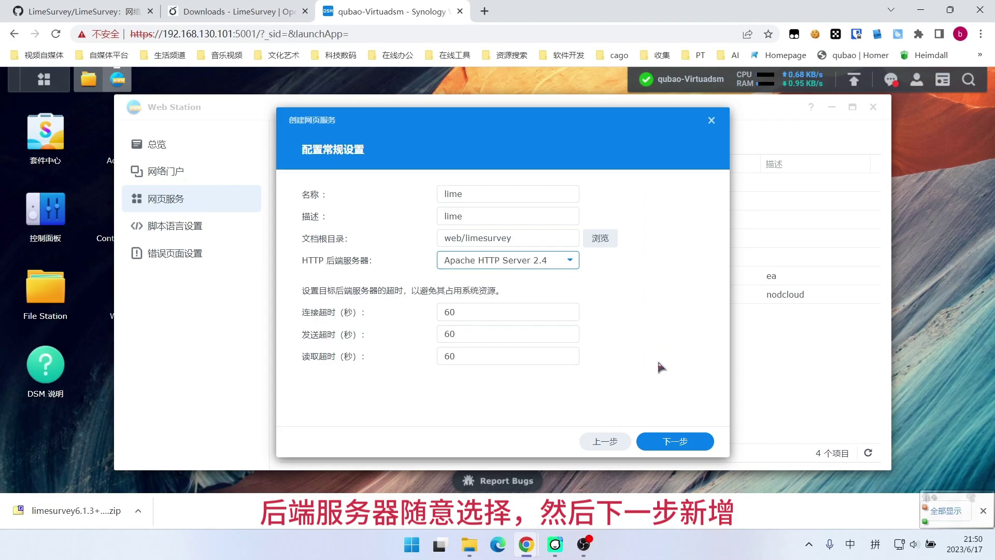
pyautogui.click(674, 442)
pyautogui.click(673, 442)
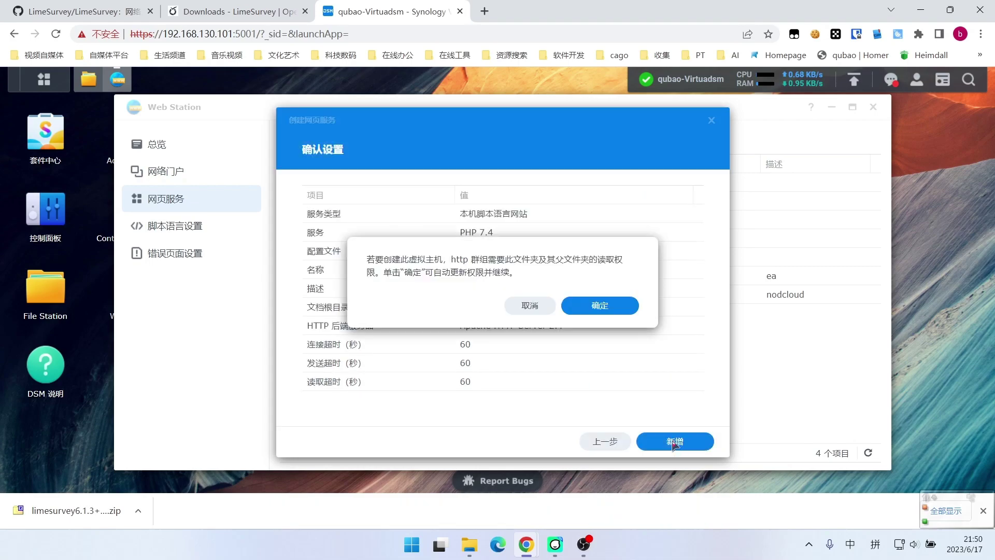
pyautogui.click(601, 308)
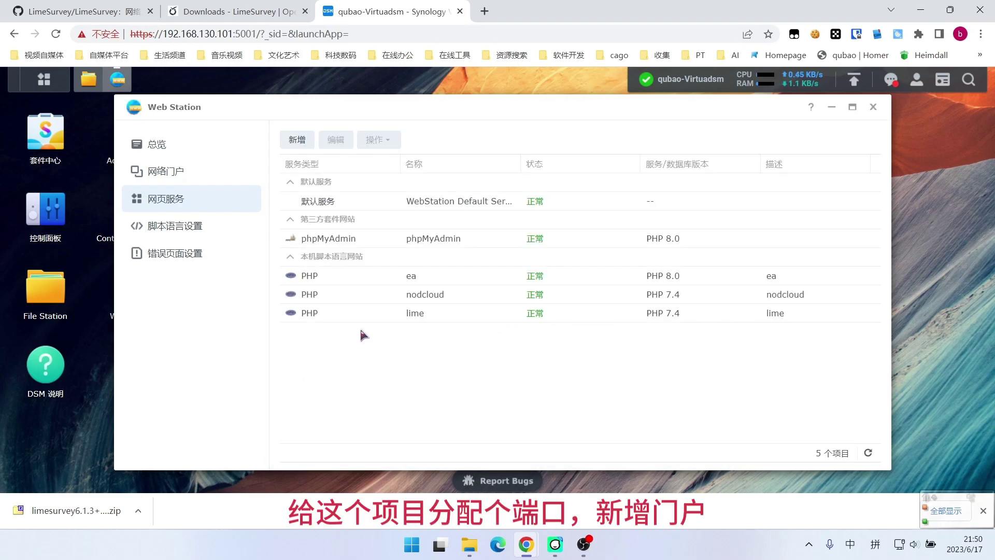
# Add a port-based web service portal for lime listening on HTTP port 9777
pyautogui.click(171, 182)
pyautogui.click(298, 140)
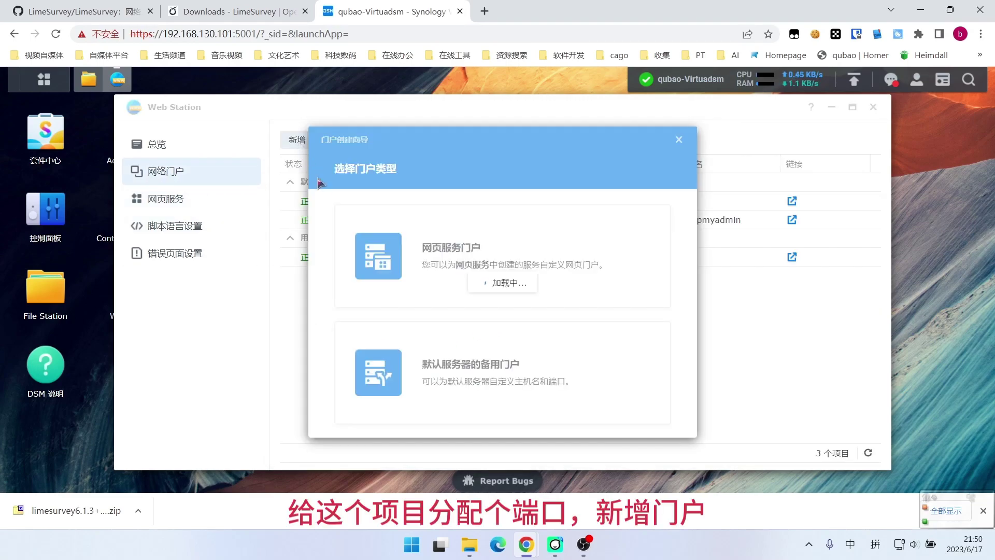
pyautogui.click(460, 259)
pyautogui.click(500, 214)
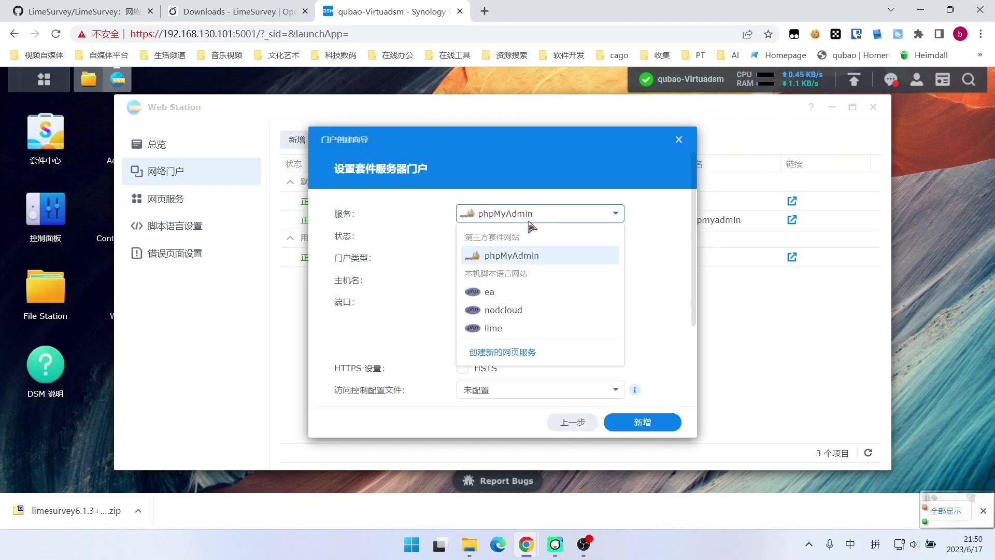
pyautogui.click(511, 330)
pyautogui.click(515, 258)
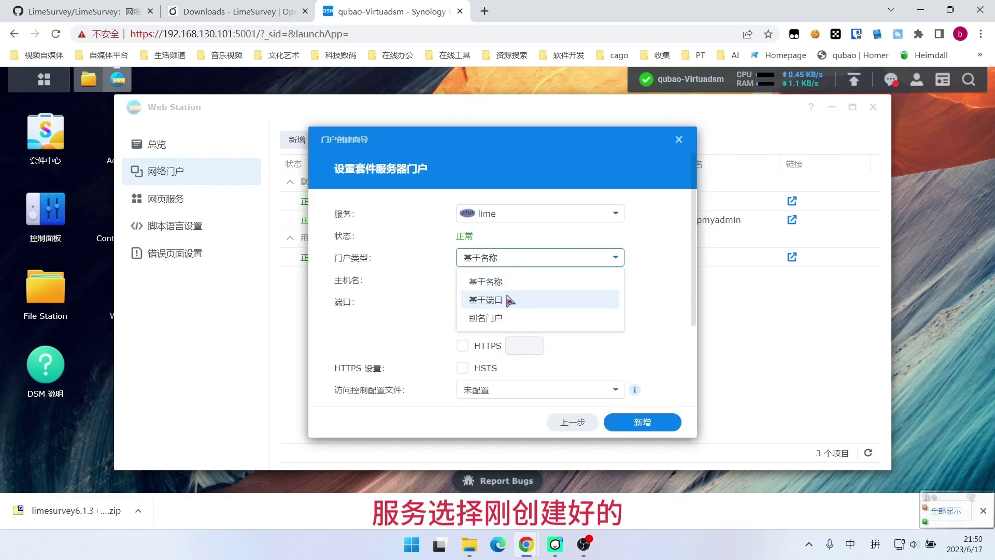
pyautogui.click(492, 298)
pyautogui.click(462, 280)
pyautogui.click(517, 280)
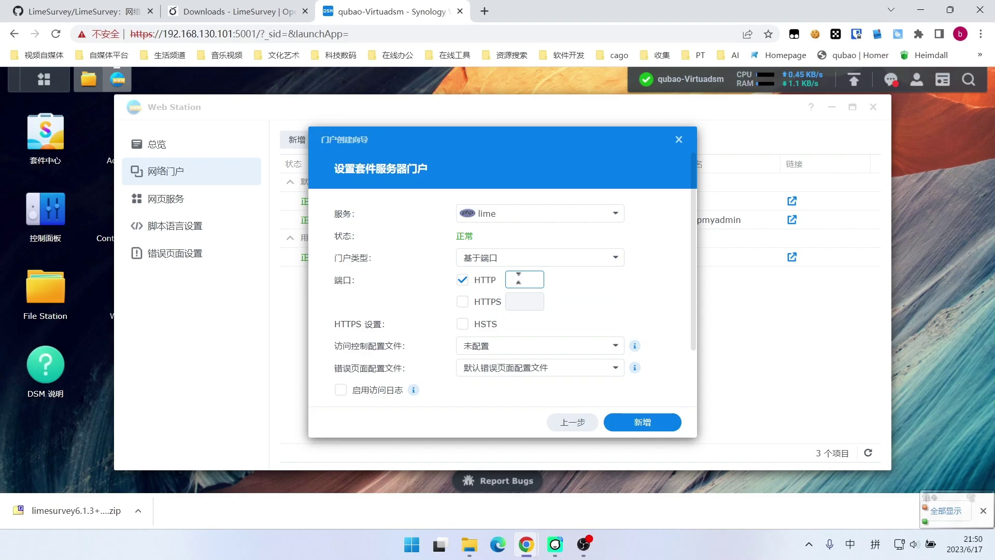
pyautogui.write('9777')
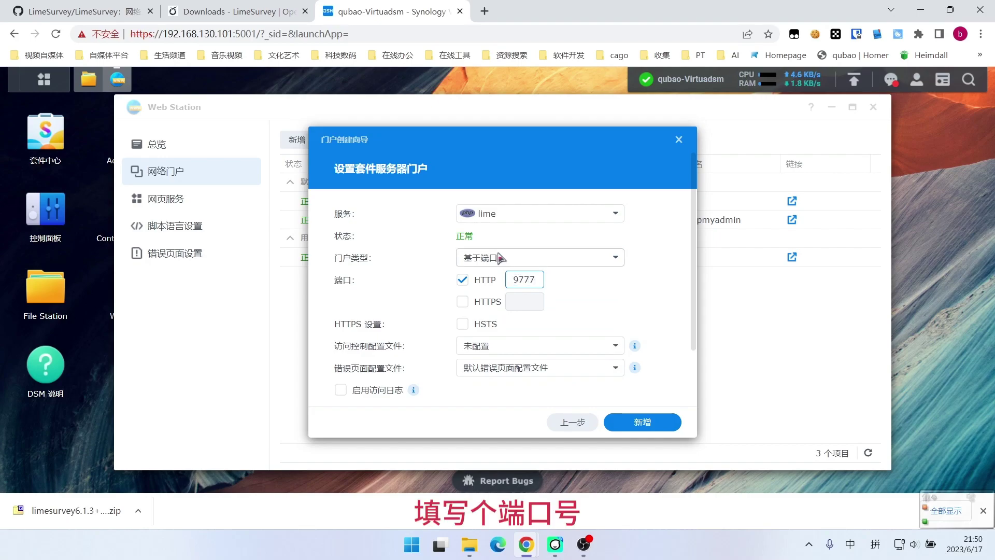
pyautogui.click(643, 422)
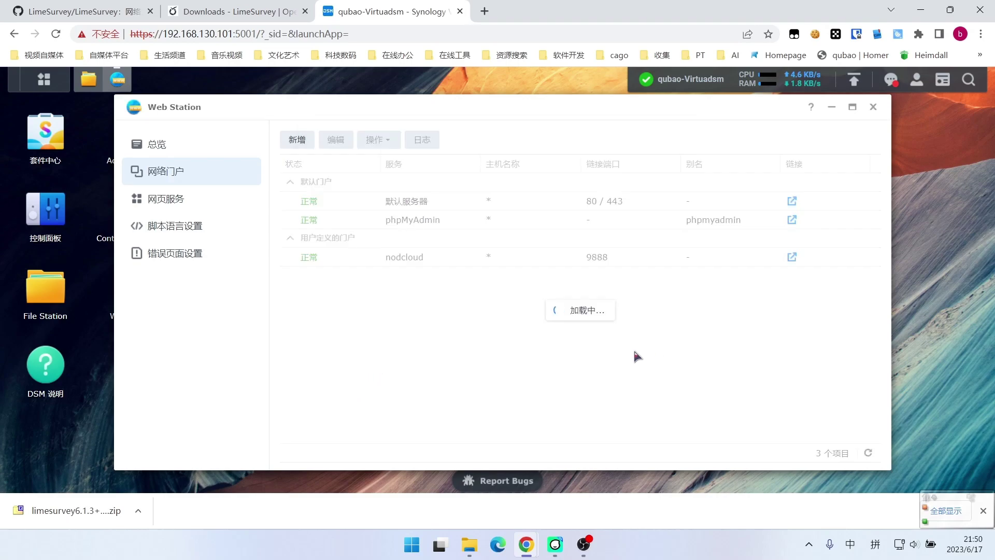
# Give http read/write on the limesurvey folder, applied to all subfolders and files
pyautogui.click(792, 275)
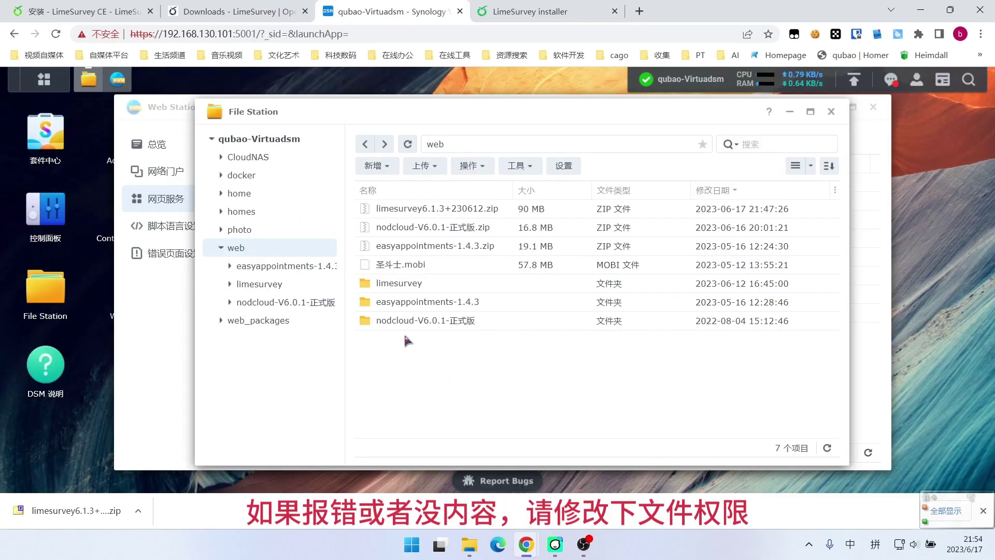
pyautogui.rightClick(401, 284)
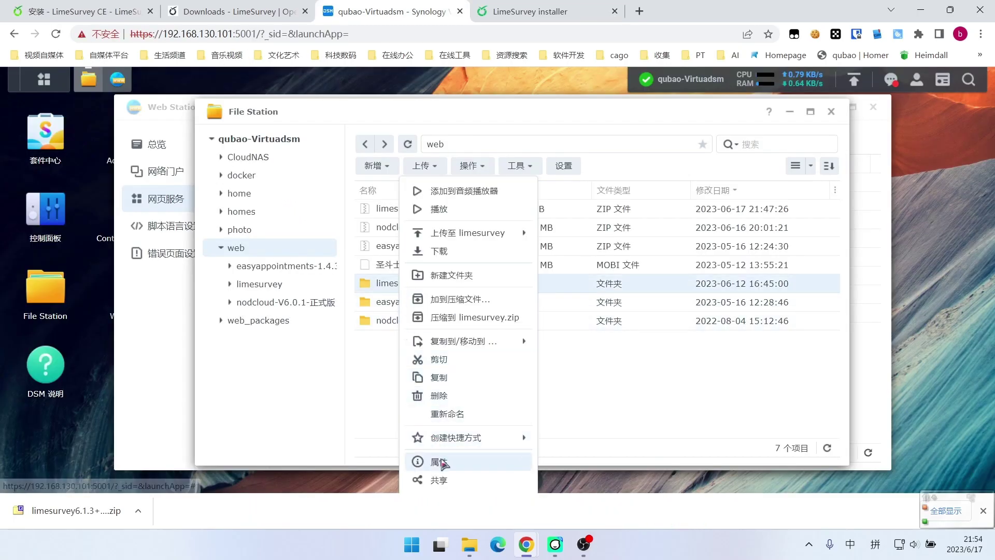
pyautogui.click(444, 461)
pyautogui.click(312, 132)
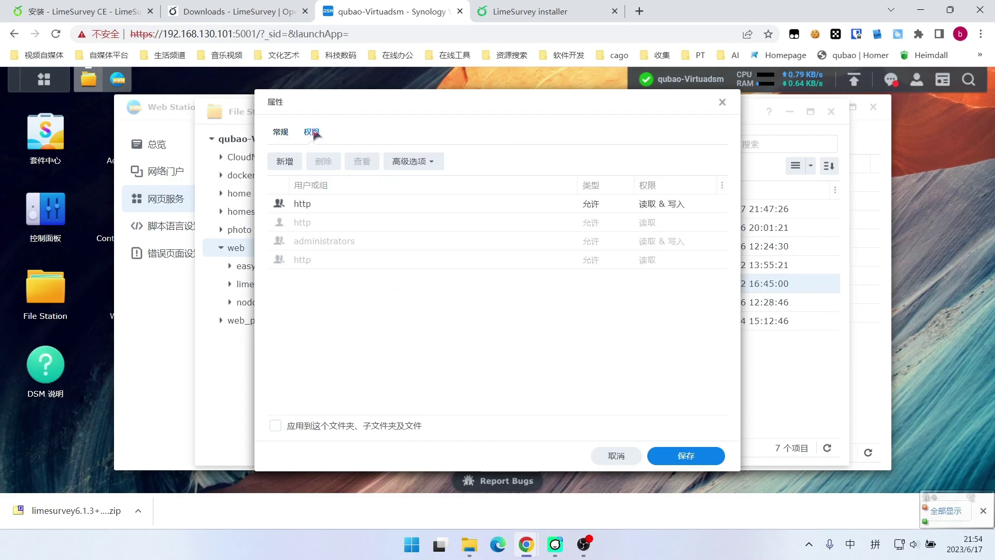
pyautogui.click(343, 206)
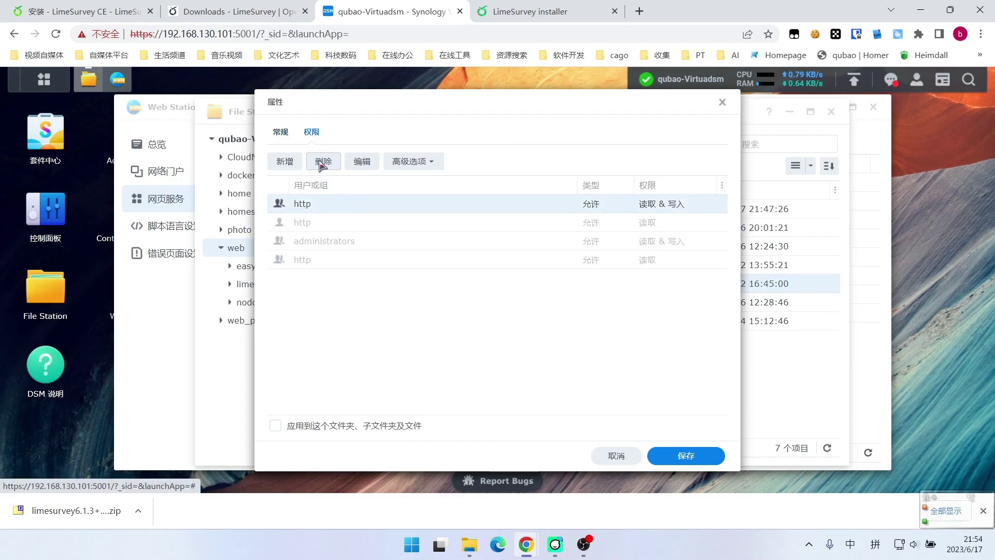
pyautogui.click(362, 161)
pyautogui.scroll(-5, 368, 311)
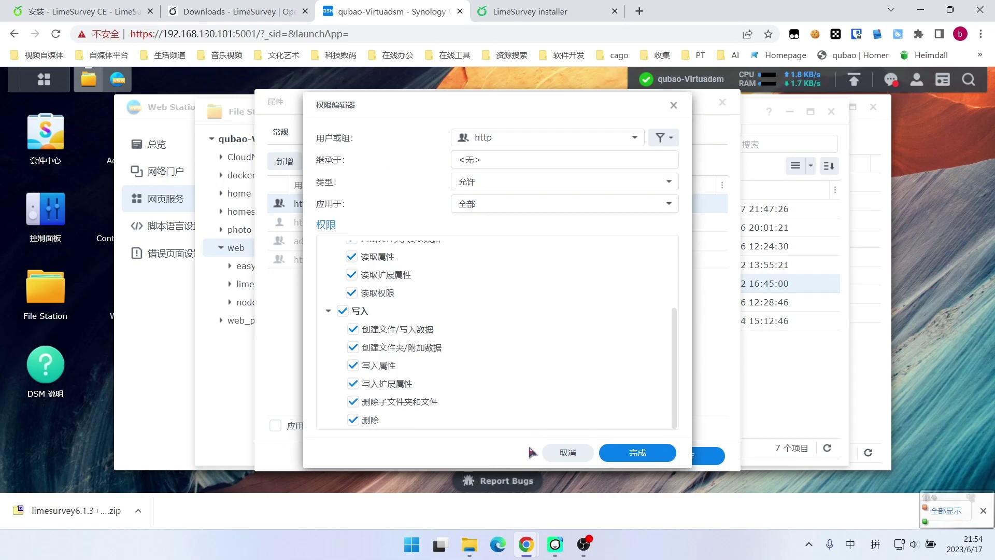
pyautogui.click(554, 450)
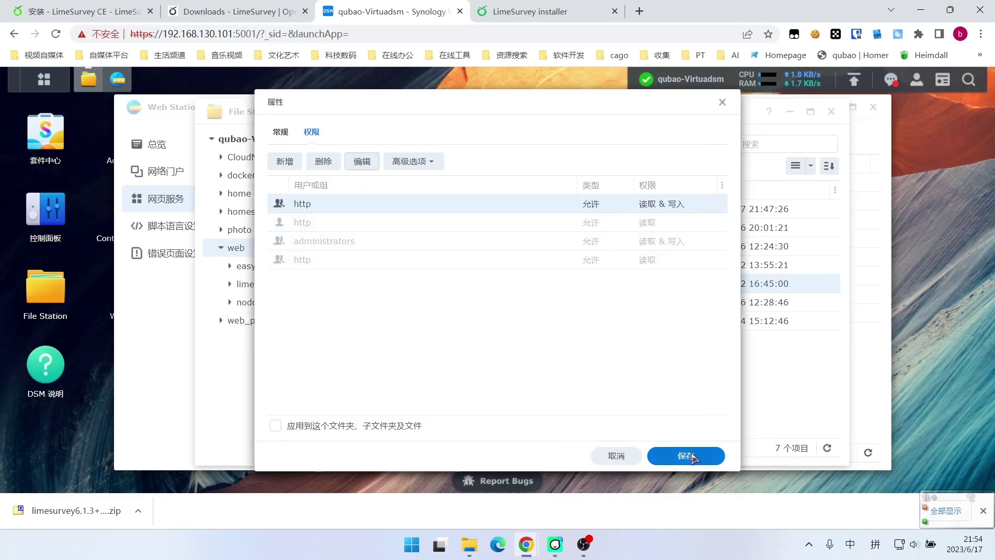
pyautogui.click(402, 428)
pyautogui.click(680, 456)
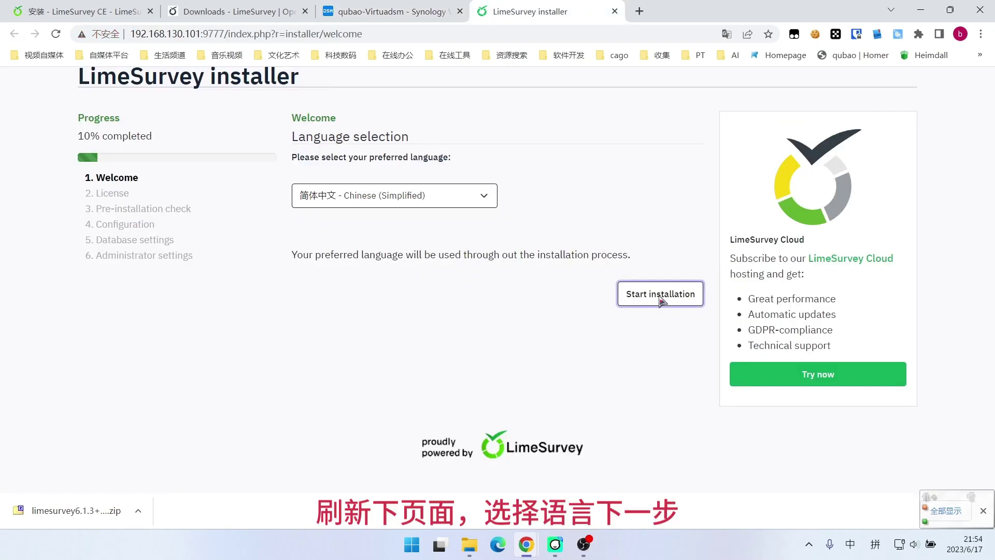
# Begin installing in 简体中文, accept the licence, and pass the pre-installation check
pyautogui.click(660, 294)
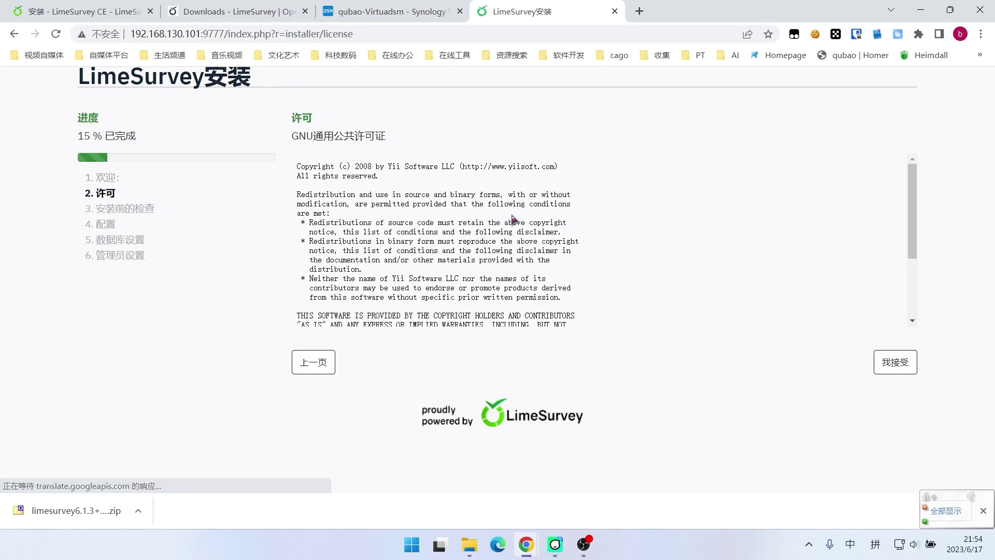
pyautogui.click(883, 368)
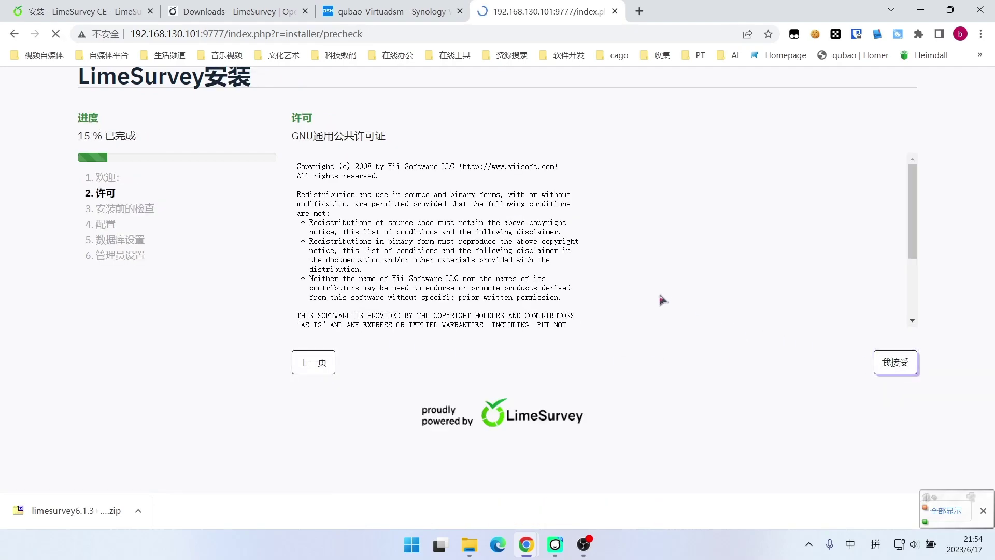
pyautogui.scroll(-6, 532, 226)
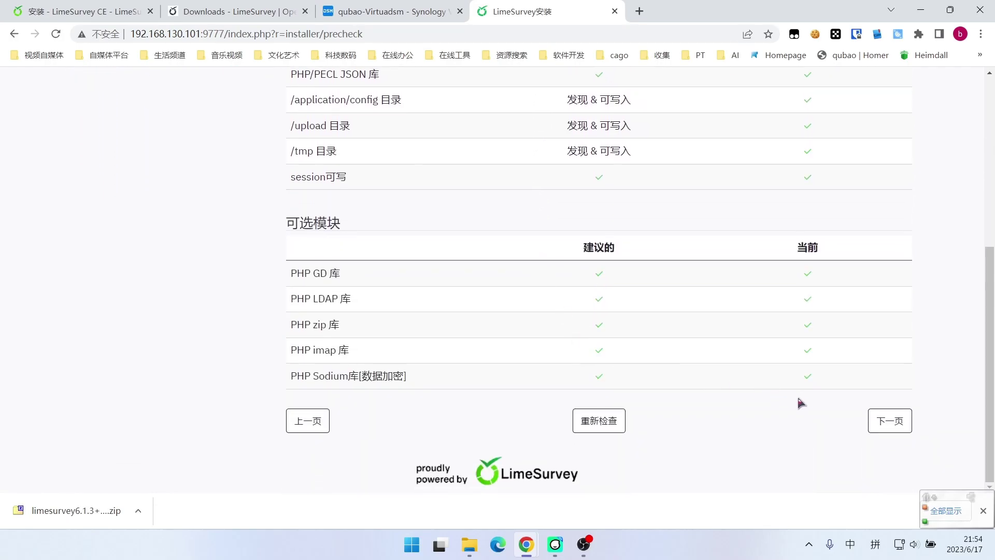
pyautogui.scroll(5, 778, 389)
pyautogui.scroll(1, 721, 372)
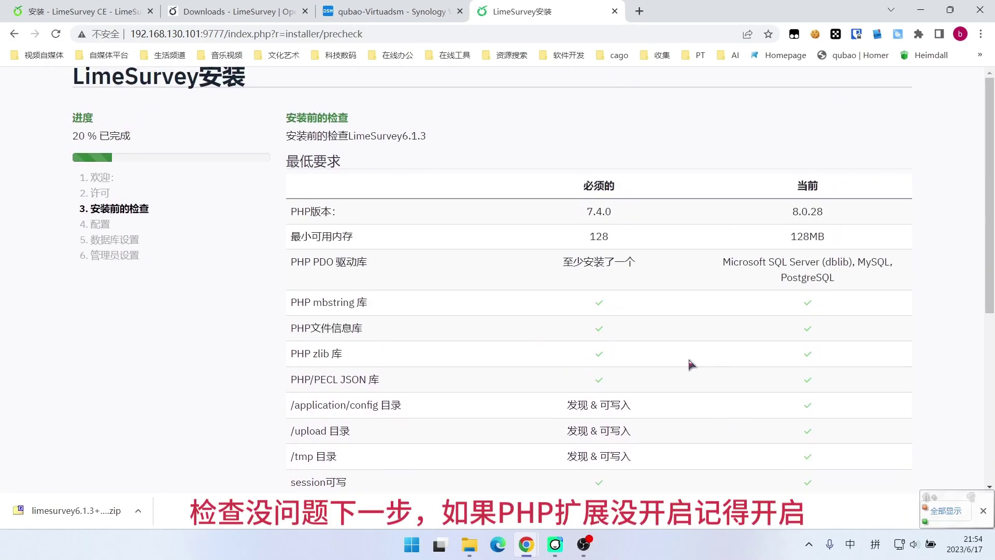
pyautogui.scroll(-6, 376, 234)
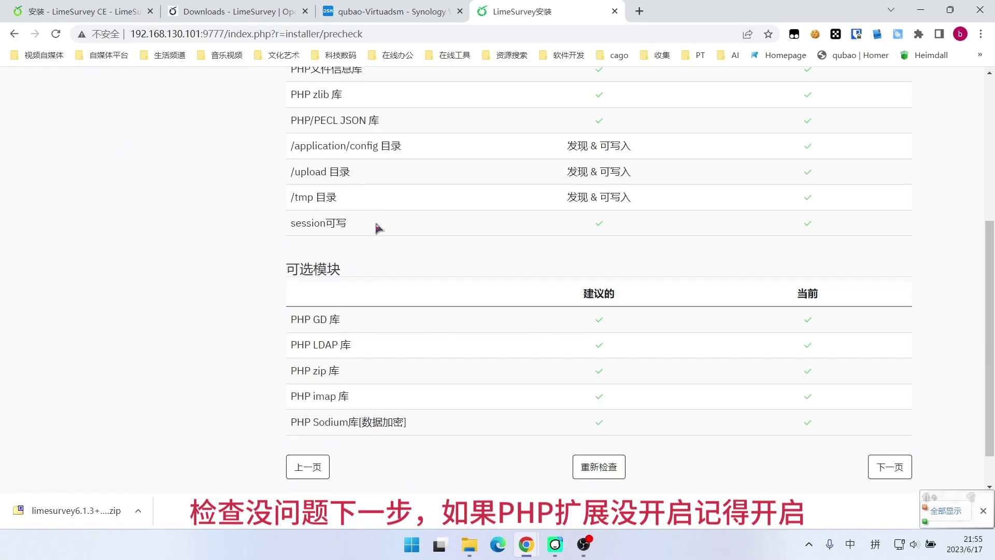
pyautogui.click(889, 420)
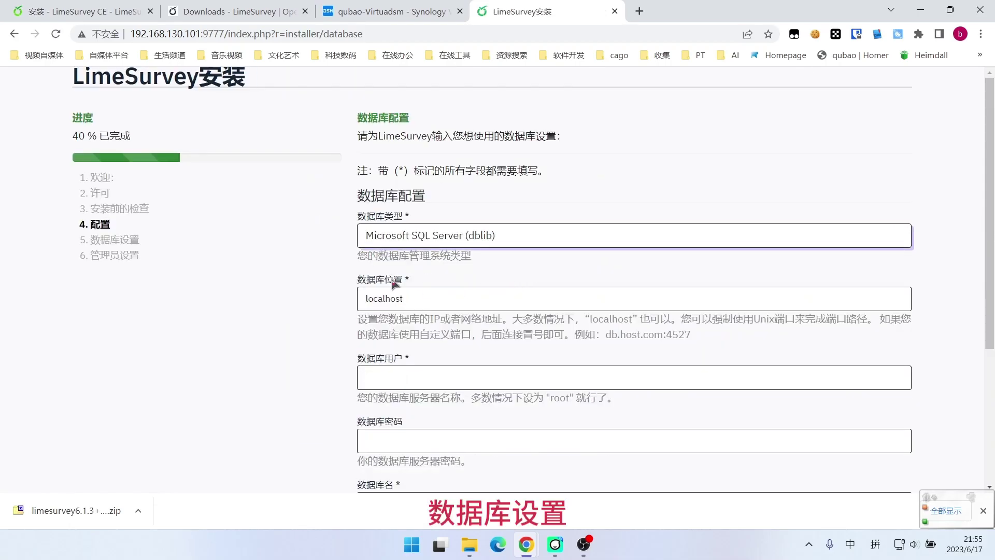
# Set the database type to MySQL, keeping the MyISAM engine
pyautogui.scroll(-1, 305, 247)
pyautogui.scroll(1, 287, 249)
pyautogui.scroll(-1, 286, 249)
pyautogui.click(476, 173)
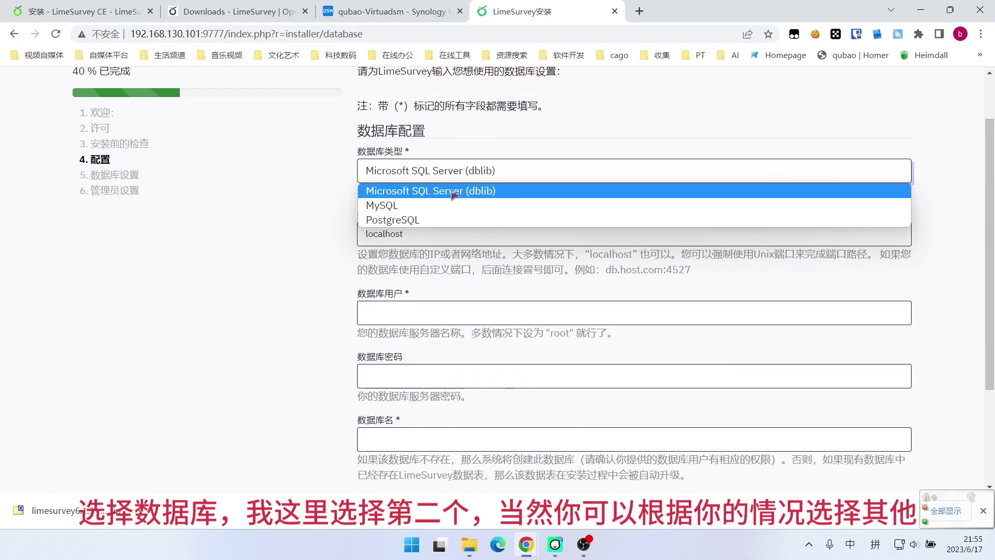
pyautogui.click(404, 210)
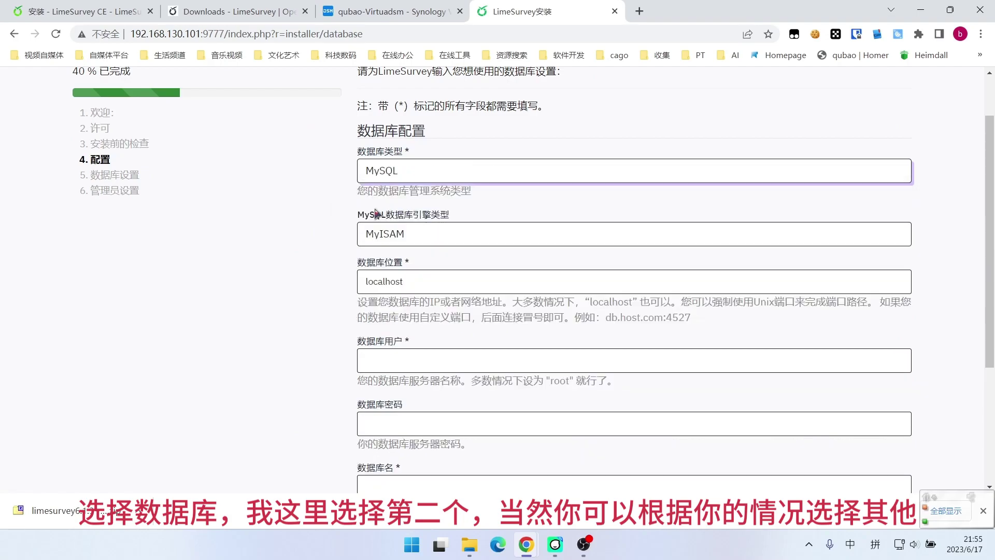
pyautogui.scroll(-1, 306, 240)
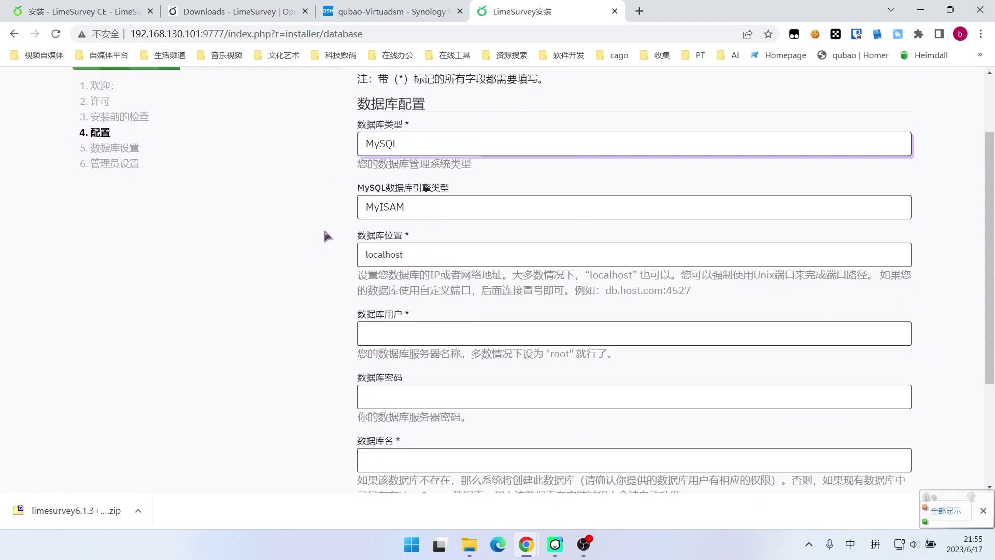
pyautogui.scroll(1, 324, 233)
pyautogui.click(418, 238)
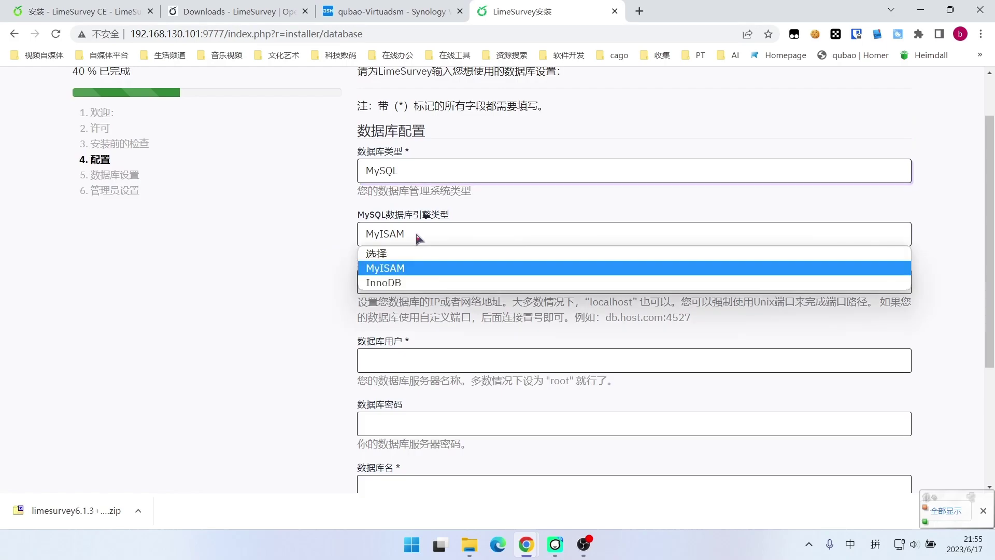
pyautogui.click(305, 211)
pyautogui.scroll(-1, 288, 207)
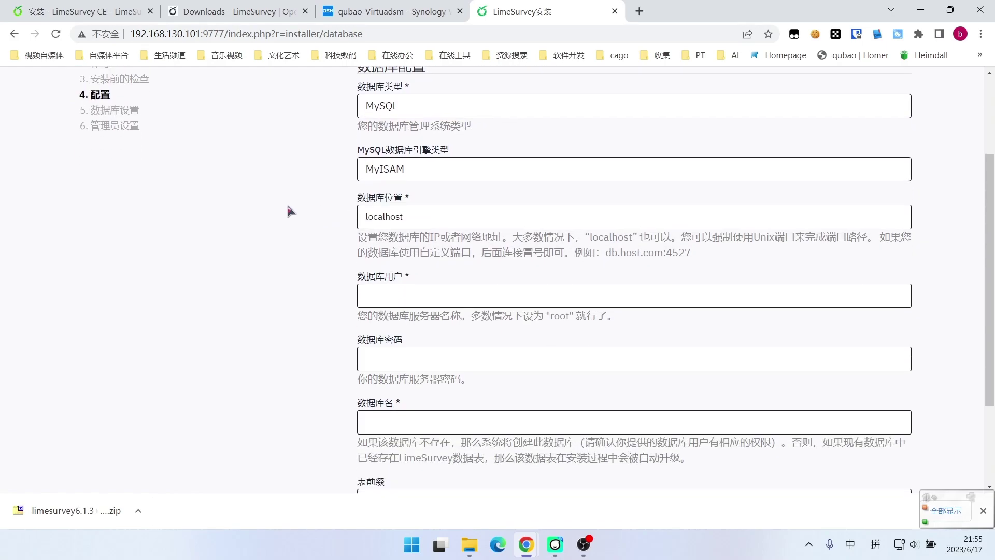
pyautogui.scroll(3, 310, 171)
# Copy the word LimeSurvey from the intro and launch phpMyAdmin from DSM
pyautogui.moveTo(377, 131); pyautogui.dragTo(428, 132)
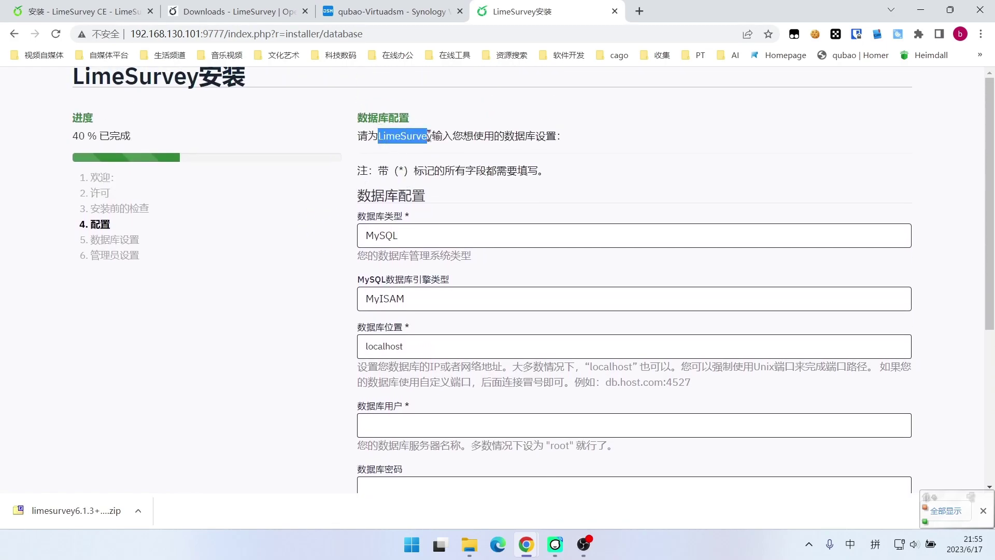
pyautogui.rightClick(417, 135)
pyautogui.click(446, 150)
pyautogui.click(389, 11)
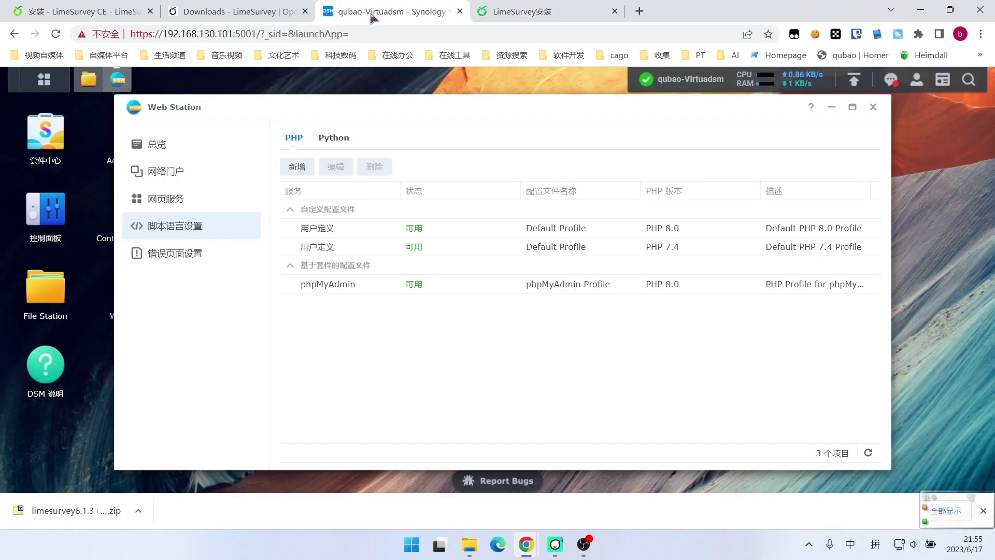
pyautogui.click(45, 85)
pyautogui.scroll(-2, 233, 362)
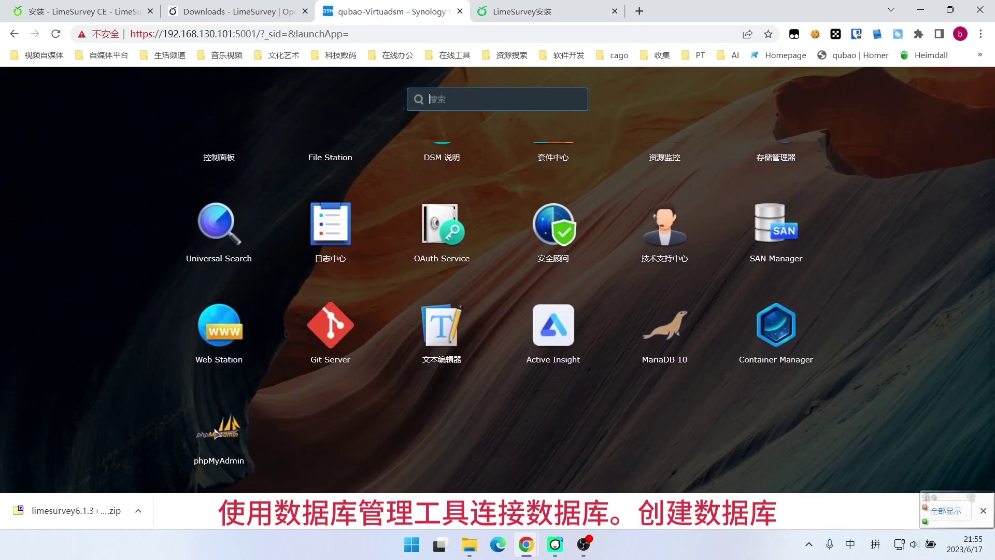
pyautogui.click(228, 383)
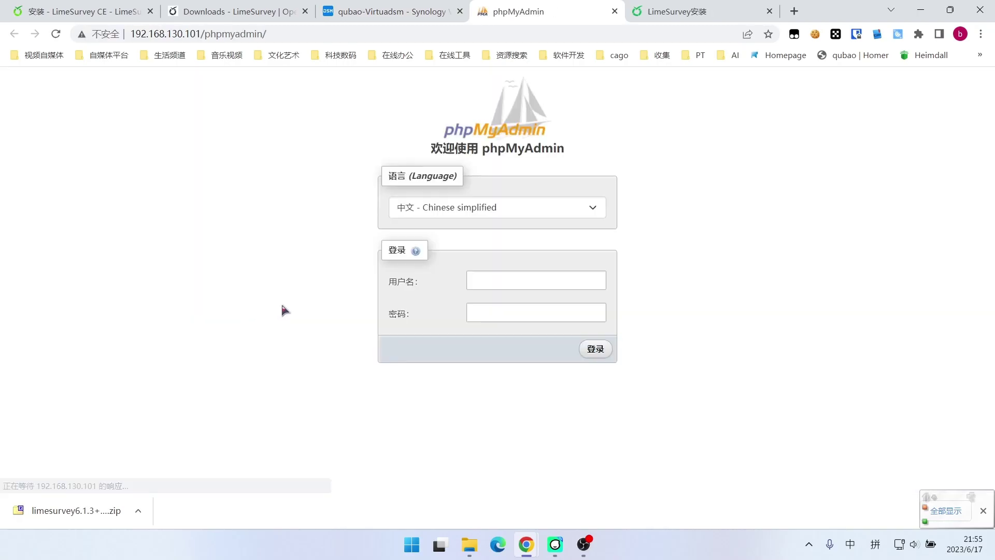
# Log in to phpMyAdmin as root and start adding a new user account
pyautogui.press('Return')
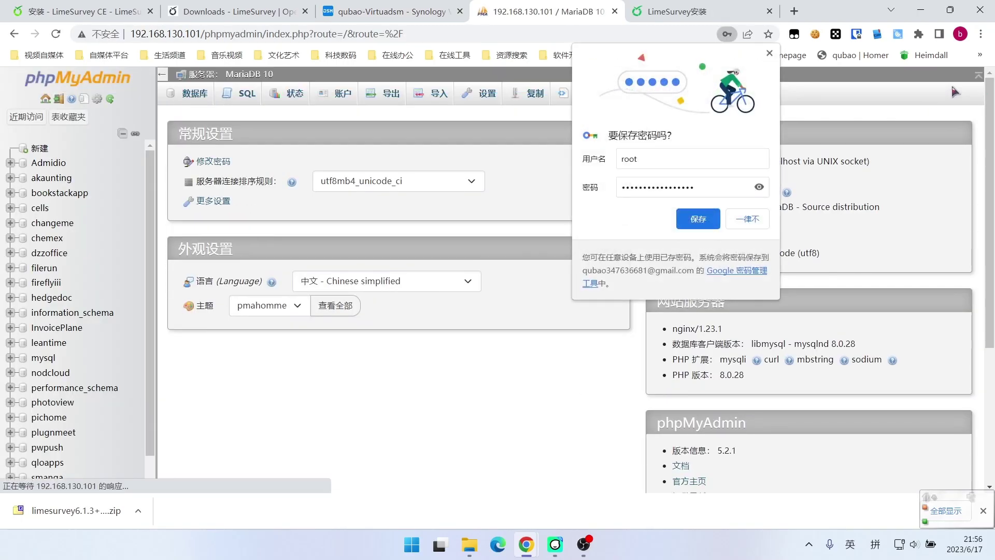
pyautogui.click(698, 224)
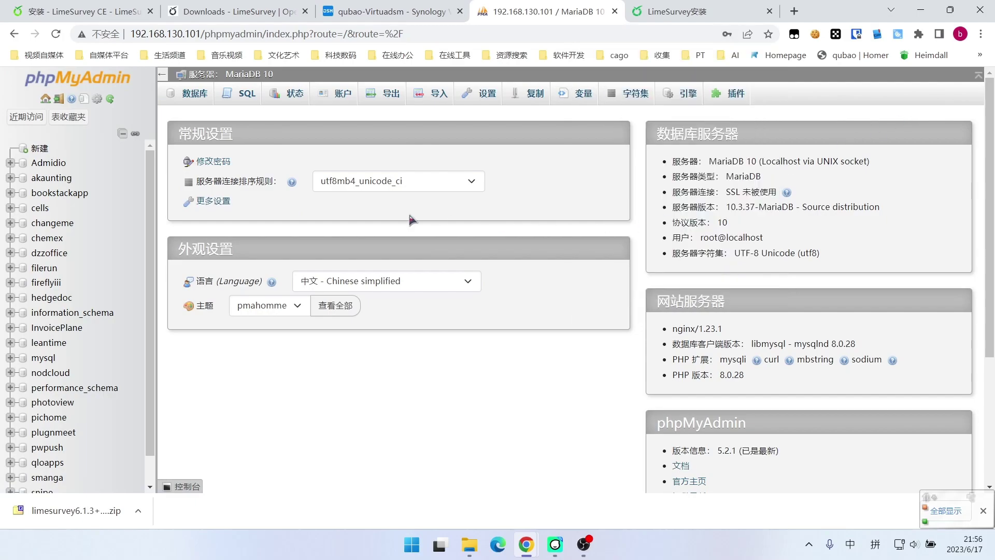
pyautogui.click(334, 94)
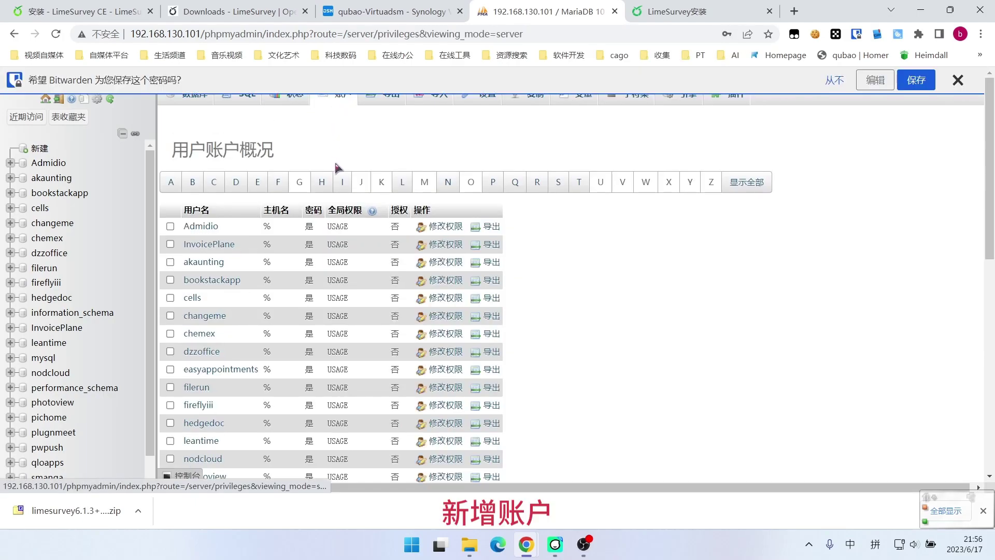
pyautogui.click(958, 79)
pyautogui.scroll(-10, 213, 284)
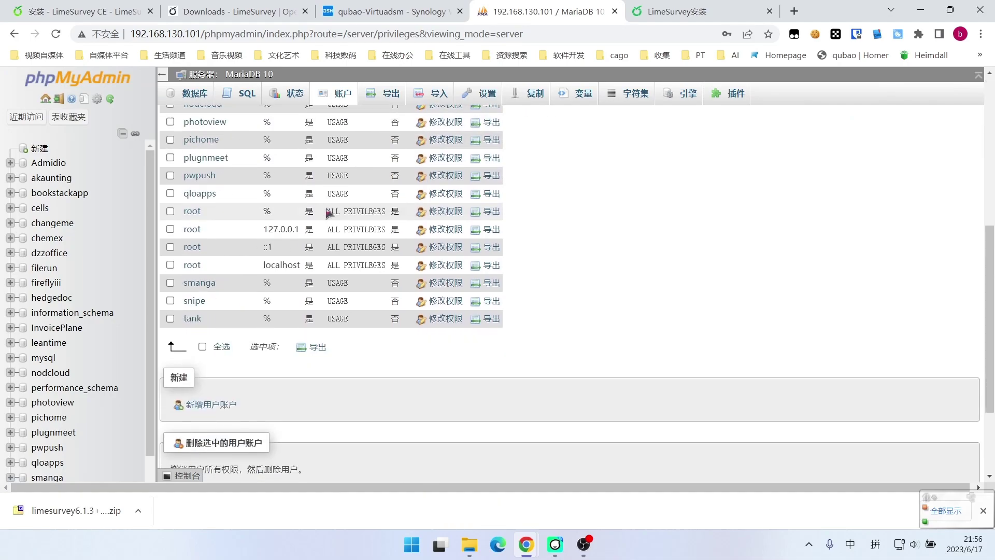
pyautogui.click(213, 279)
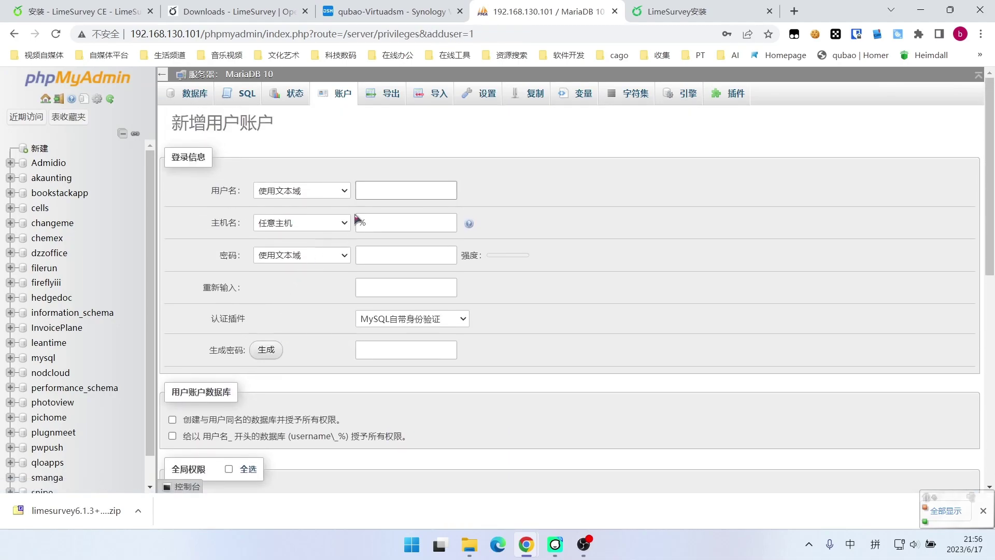
# Enter username LimeSurvey, generate a password, enable the same-named database, and copy the password
pyautogui.rightClick(386, 187)
pyautogui.click(430, 285)
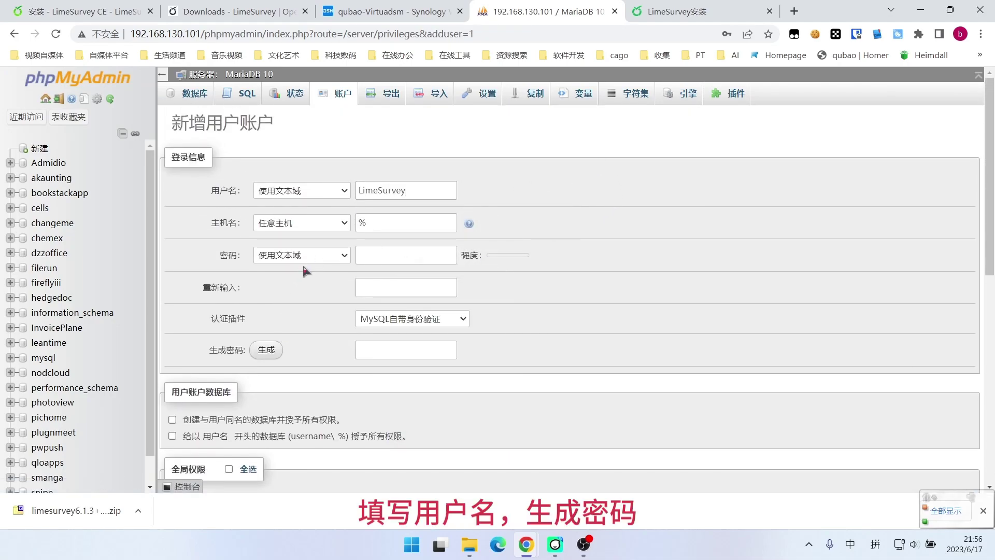
pyautogui.click(268, 351)
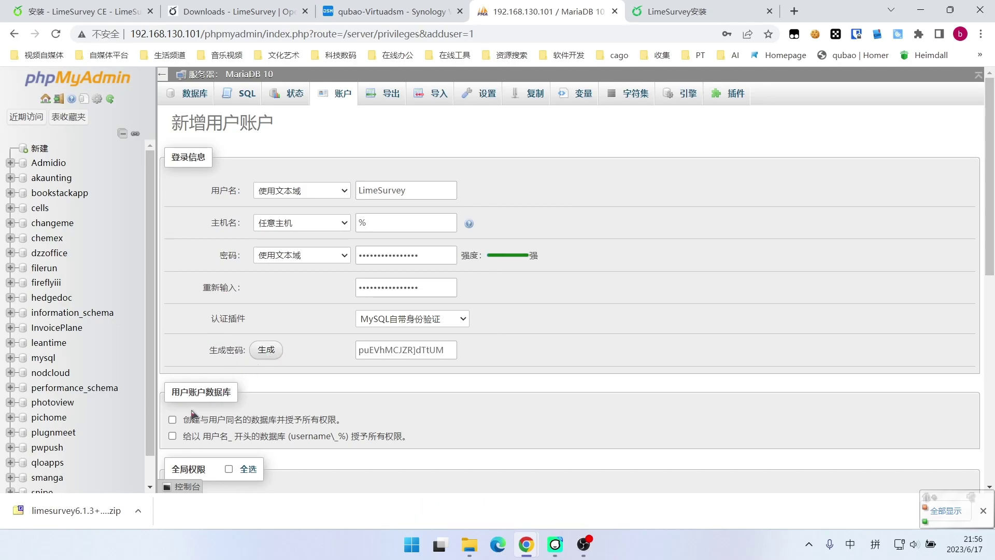
pyautogui.click(172, 419)
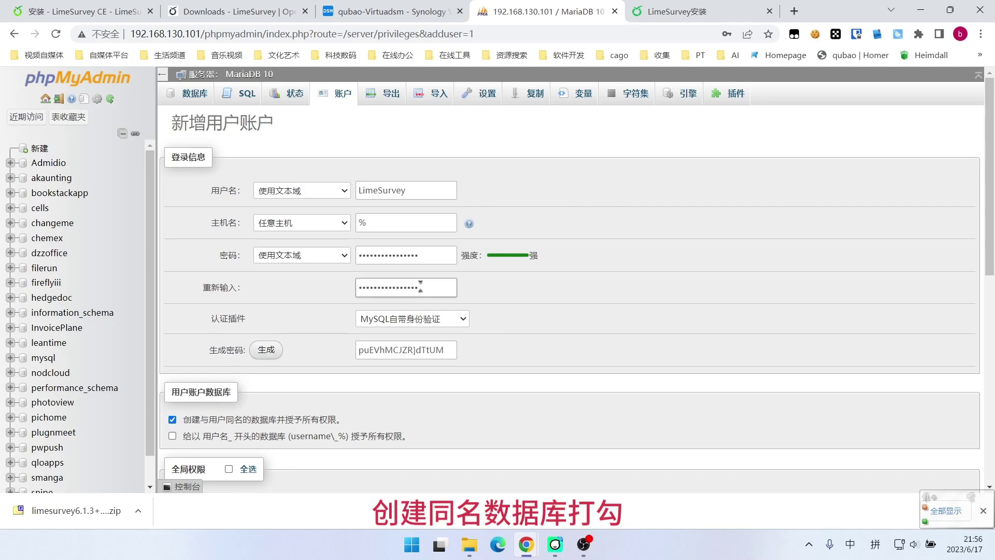
pyautogui.moveTo(453, 350); pyautogui.dragTo(334, 349)
pyautogui.rightClick(368, 350)
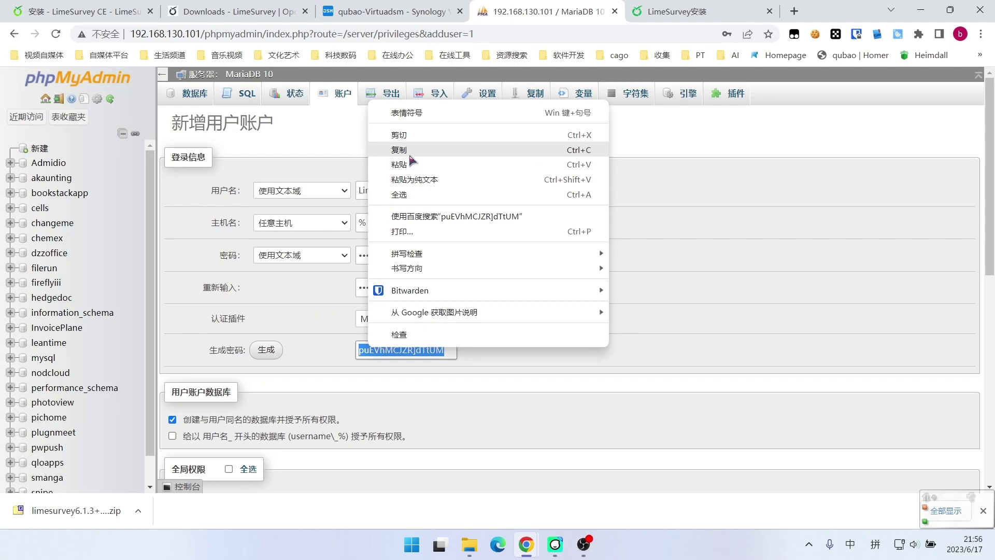
pyautogui.click(409, 155)
pyautogui.click(645, 11)
# Fill the installer with the generated password and LimeSurvey as database user and name
pyautogui.scroll(-4, 416, 311)
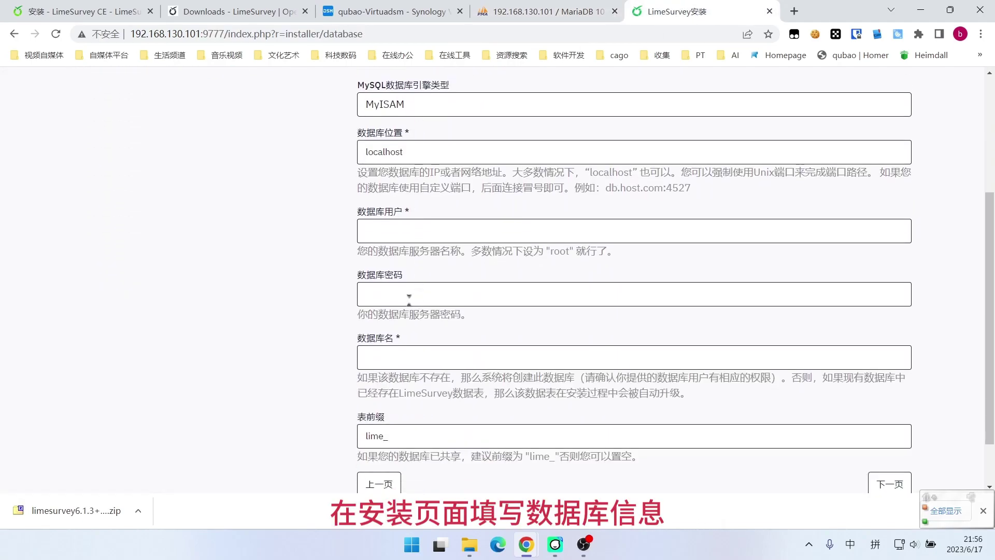
pyautogui.rightClick(389, 295)
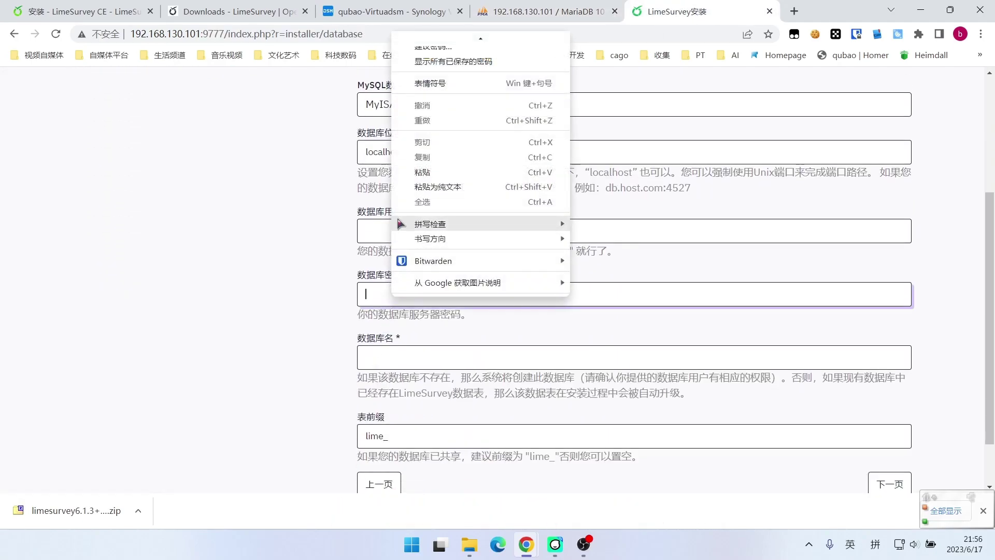
pyautogui.click(430, 172)
pyautogui.click(531, 7)
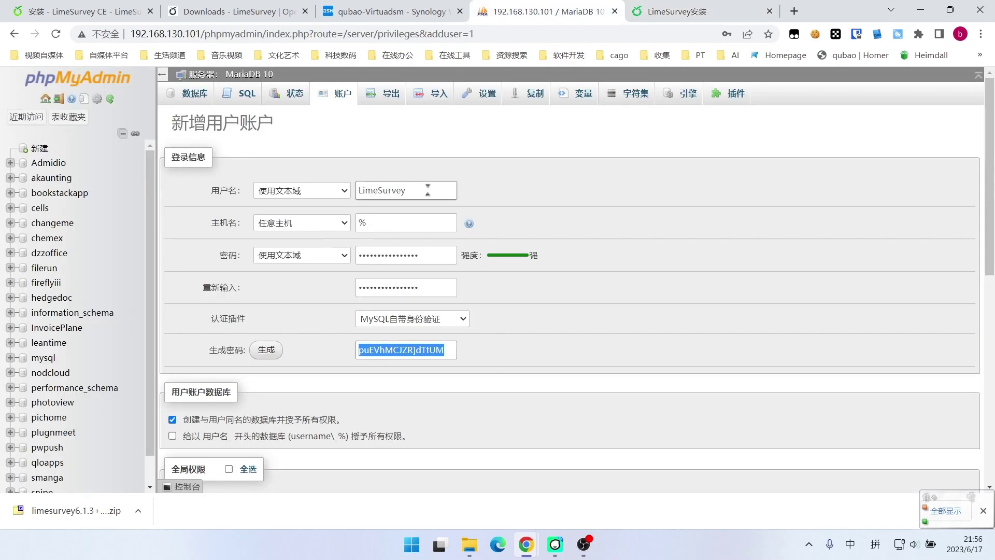
pyautogui.moveTo(427, 191); pyautogui.dragTo(358, 191)
pyautogui.rightClick(383, 189)
pyautogui.click(412, 238)
pyautogui.click(674, 12)
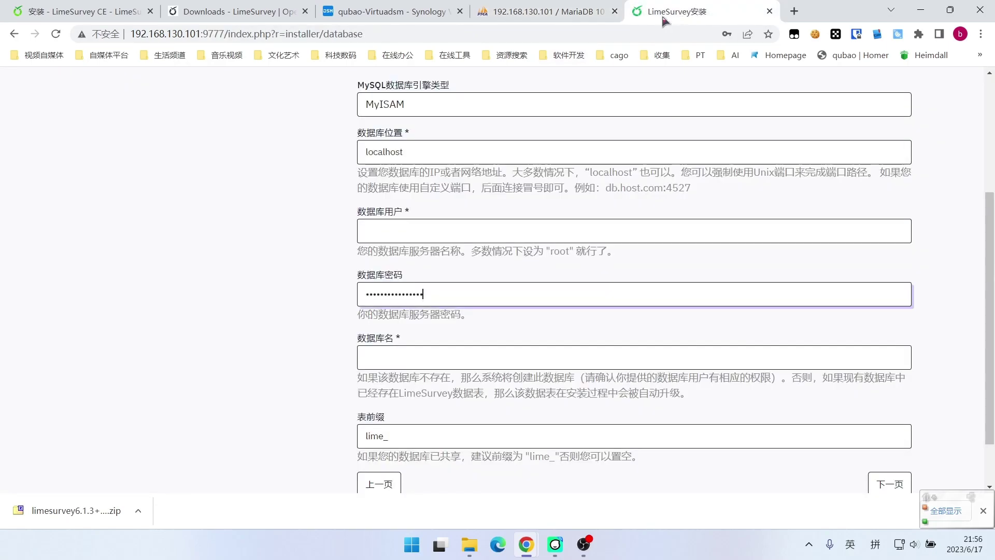
pyautogui.rightClick(390, 229)
pyautogui.click(420, 329)
pyautogui.click(378, 357)
pyautogui.rightClick(389, 354)
pyautogui.click(409, 223)
# Submit phpMyAdmin's add-user form to create the LimeSurvey user and database
pyautogui.scroll(-2, 370, 228)
pyautogui.click(531, 6)
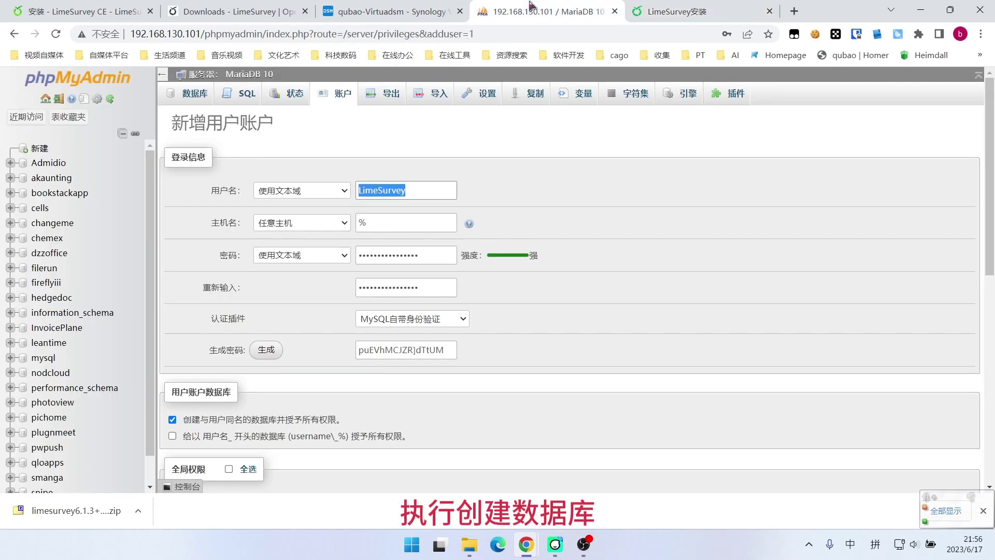
pyautogui.scroll(-10, 384, 323)
pyautogui.click(199, 442)
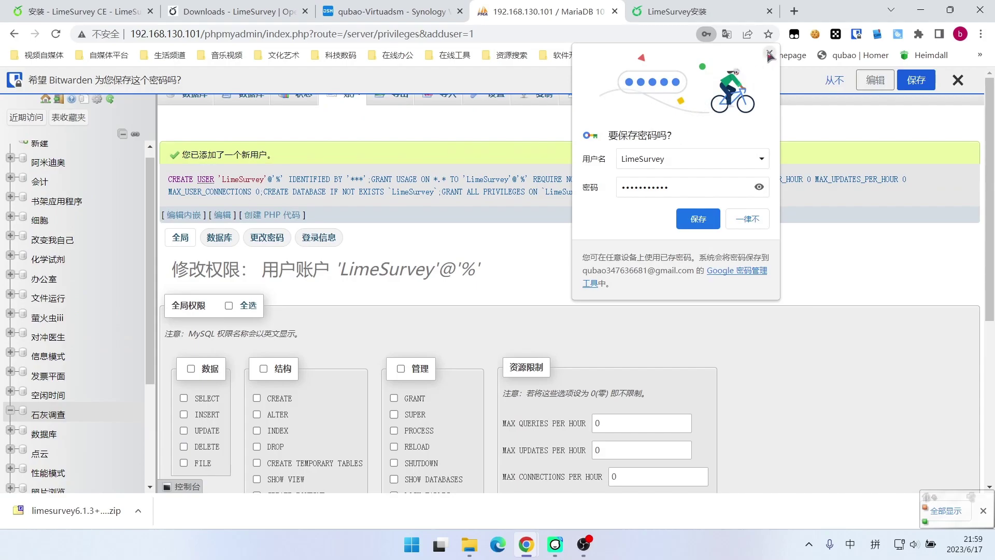
pyautogui.click(710, 39)
# Continue the installer and populate the LimeSurvey database with its tables
pyautogui.click(673, 11)
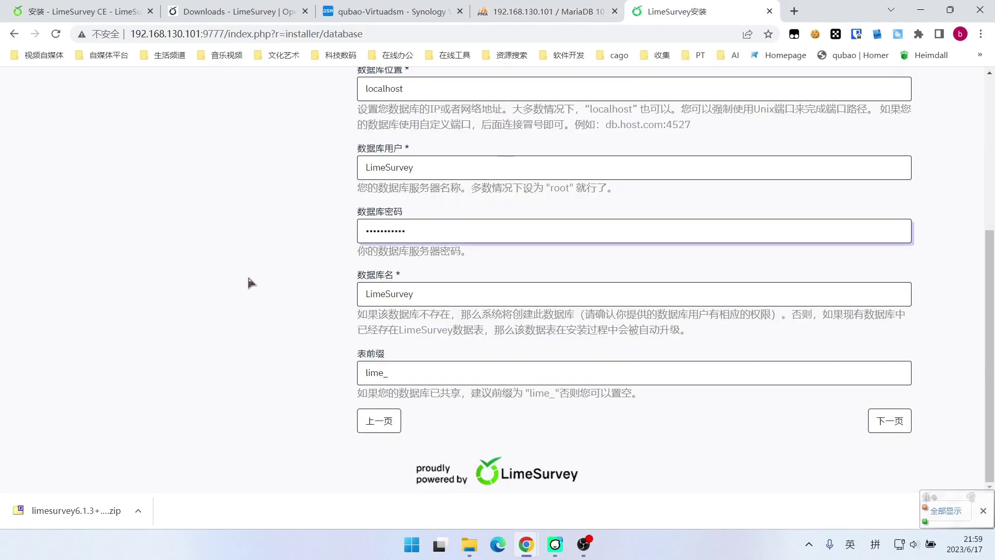
pyautogui.click(889, 420)
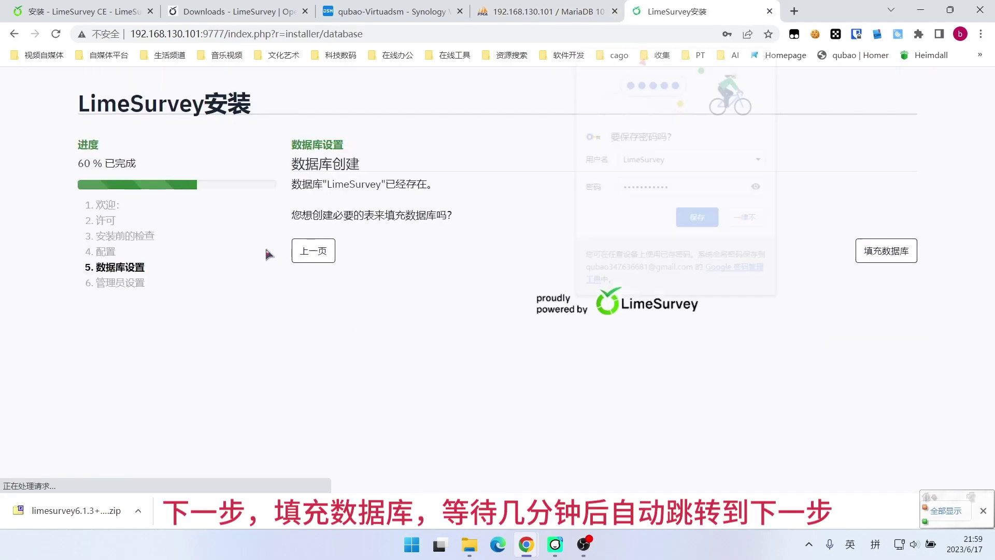
pyautogui.click(769, 52)
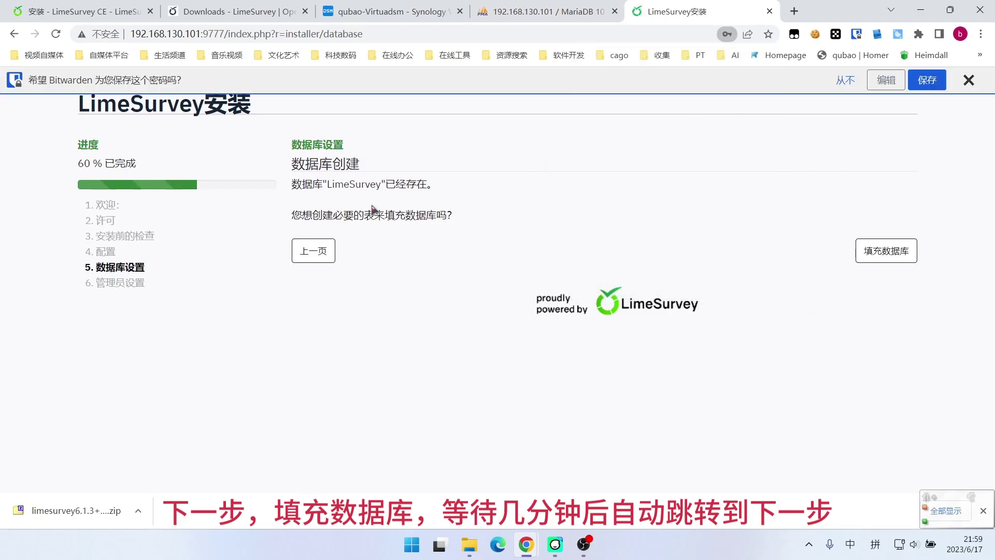
pyautogui.click(898, 251)
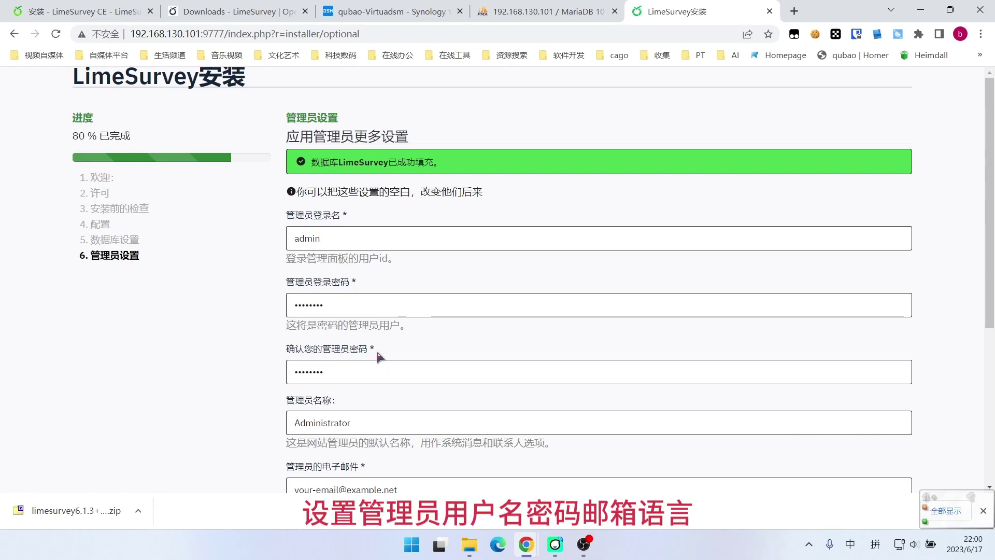
pyautogui.scroll(-5, 497, 295)
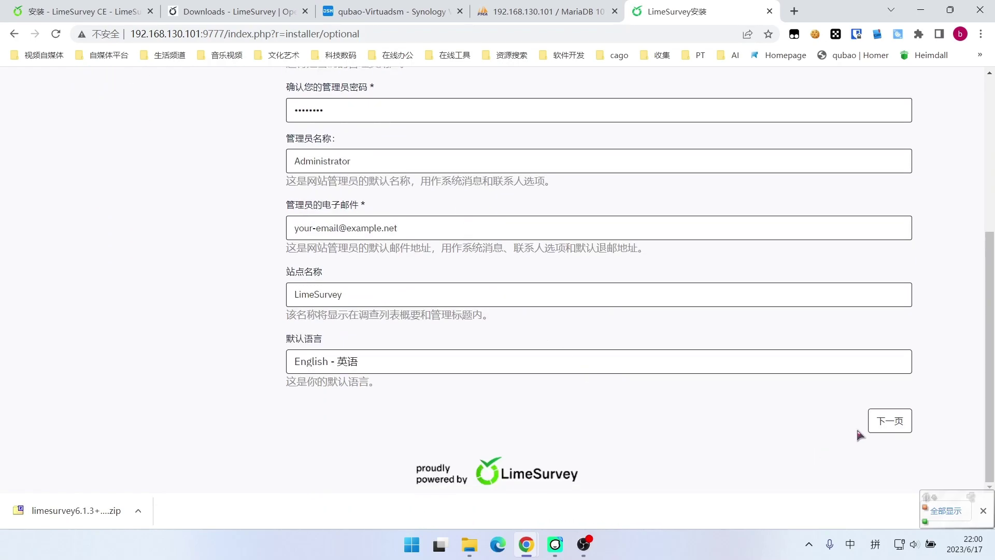
pyautogui.click(889, 421)
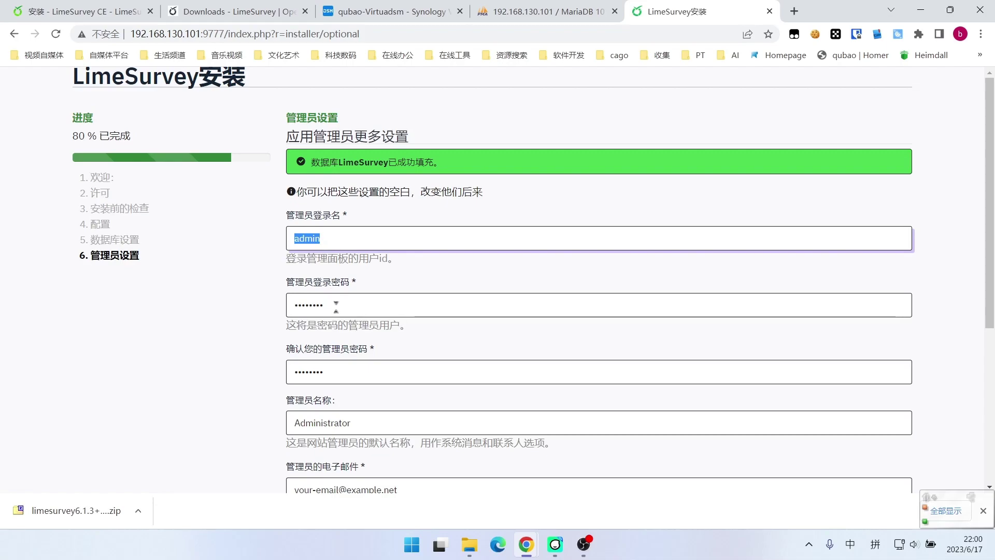
# Set a new administrator password, confirmation and login name, then complete the installation
pyautogui.doubleClick(335, 306)
pyautogui.write('12345678')
pyautogui.scroll(-2, 259, 303)
pyautogui.scroll(-1, 259, 296)
pyautogui.press('Tab')
pyautogui.write('12345678')
pyautogui.hotkey('shift', 'Tab')
pyautogui.hotkey('shift', 'Tab')
pyautogui.write('8888888')
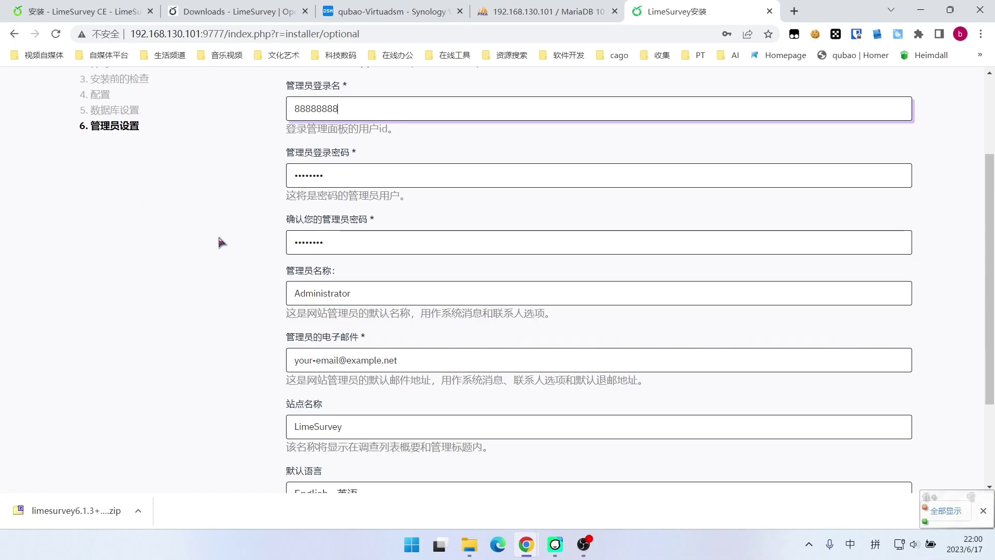
pyautogui.scroll(-3, 218, 234)
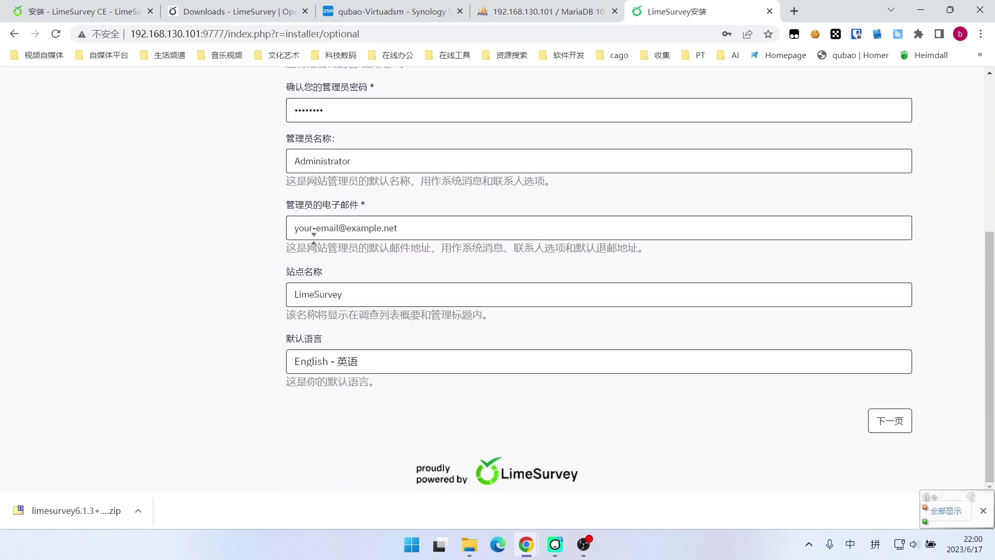
pyautogui.click(412, 228)
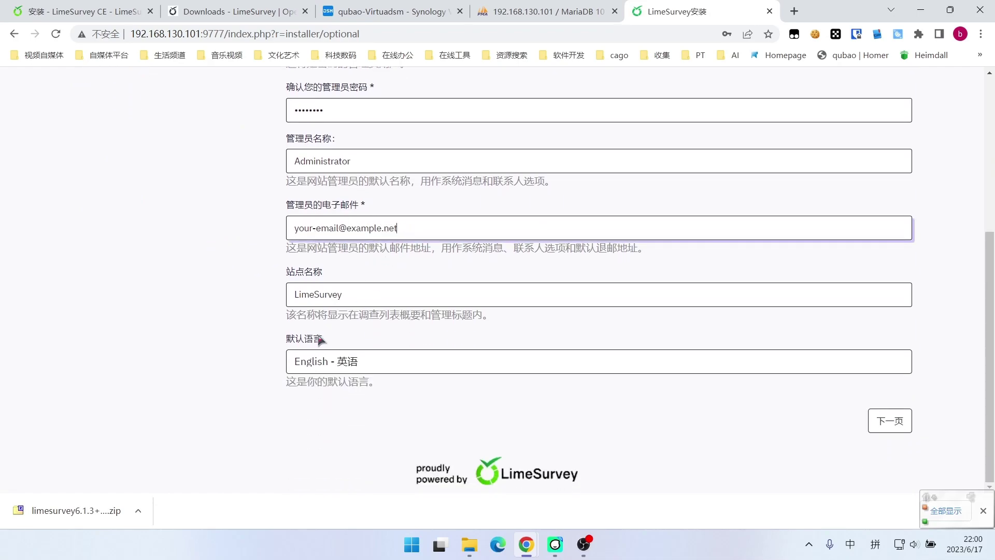
pyautogui.click(885, 429)
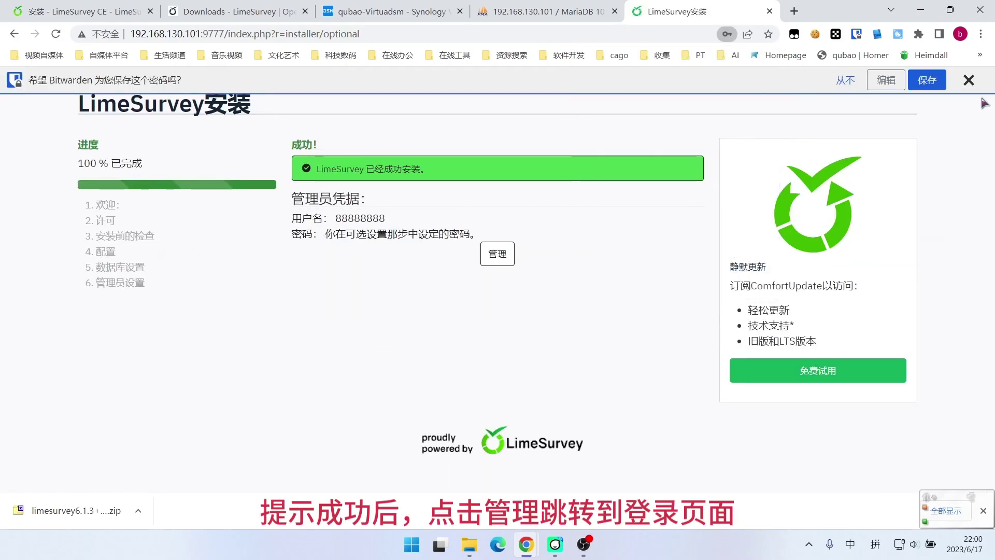
# Log in to LimeSurvey administration with the new admin username and password, dismissing save-password prompts
pyautogui.click(968, 80)
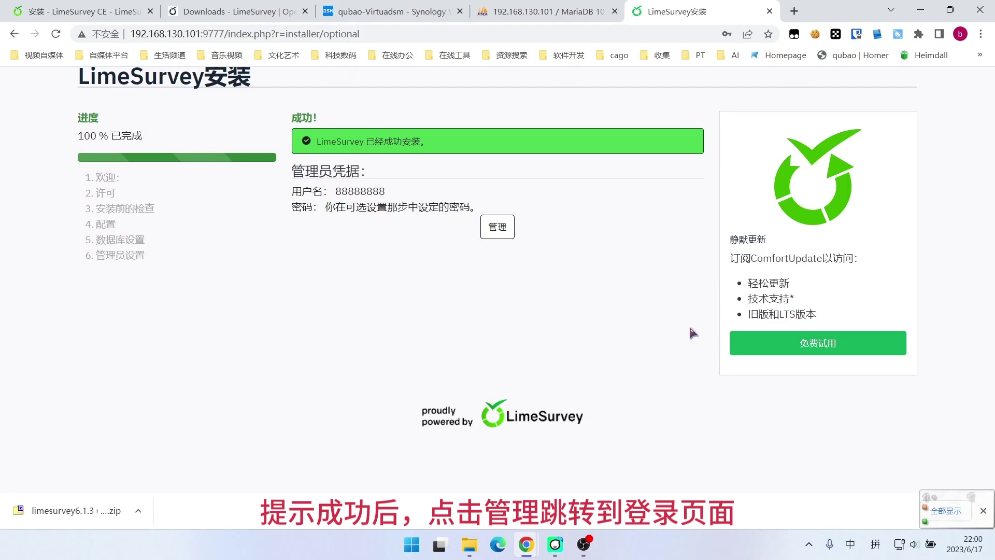
pyautogui.click(500, 234)
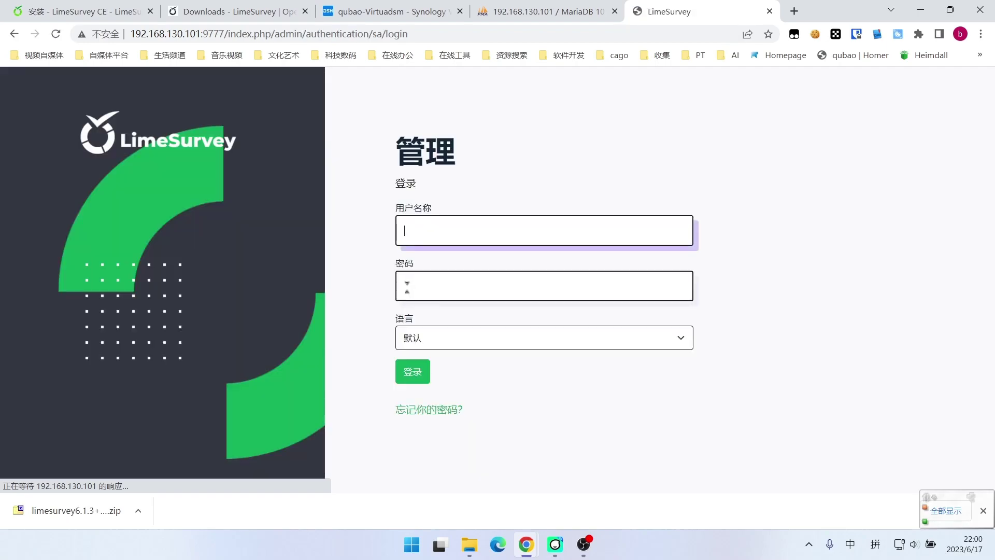
pyautogui.write('88888888')
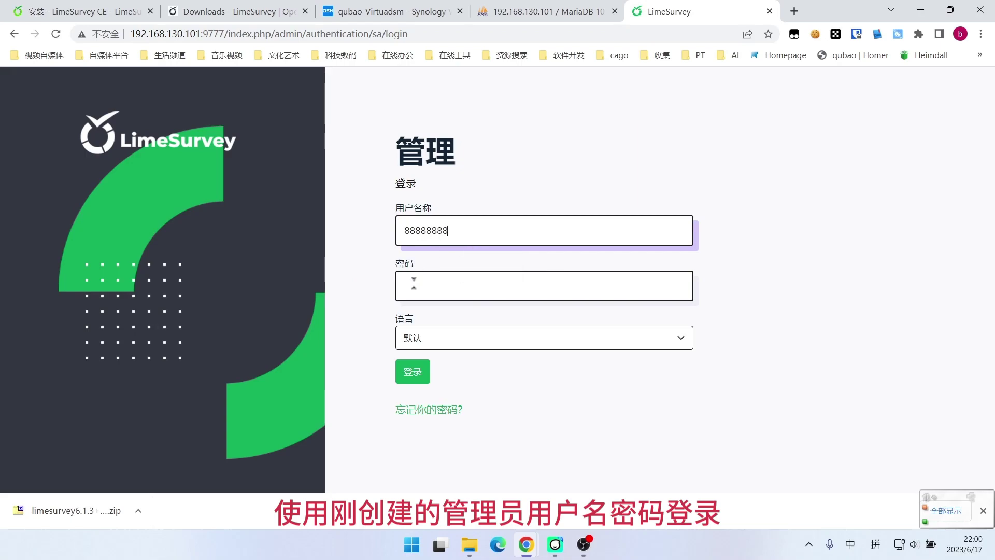
pyautogui.click(413, 287)
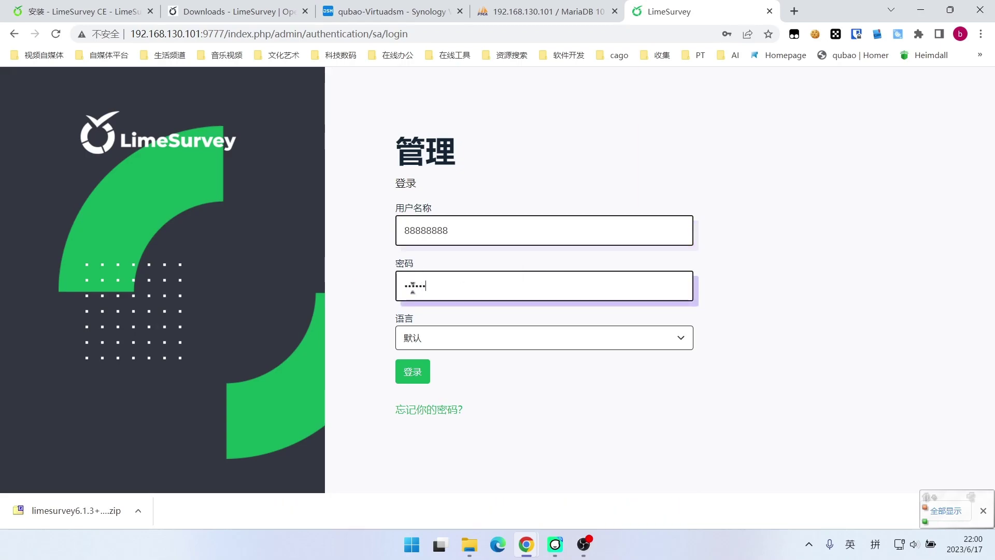
pyautogui.write('8')
pyautogui.click(414, 371)
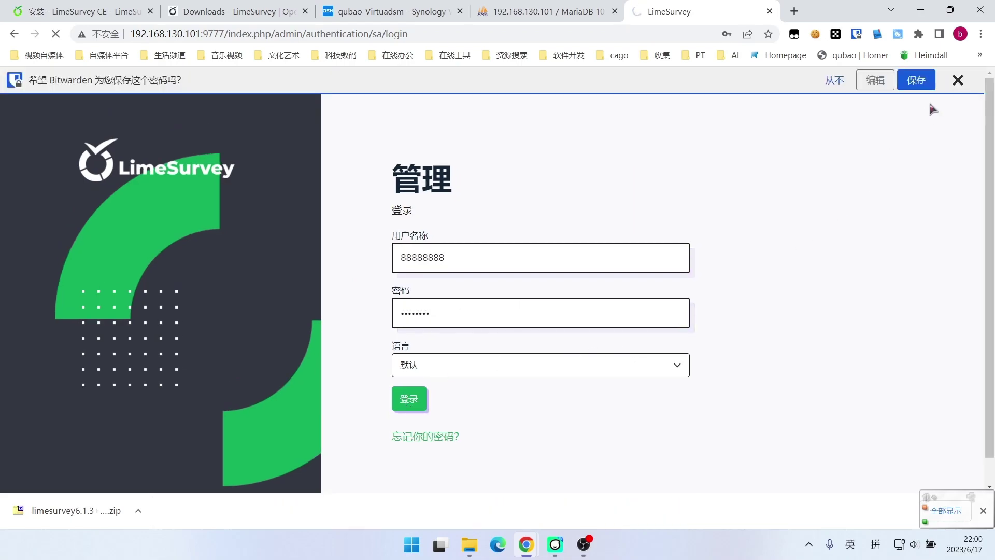
pyautogui.click(957, 80)
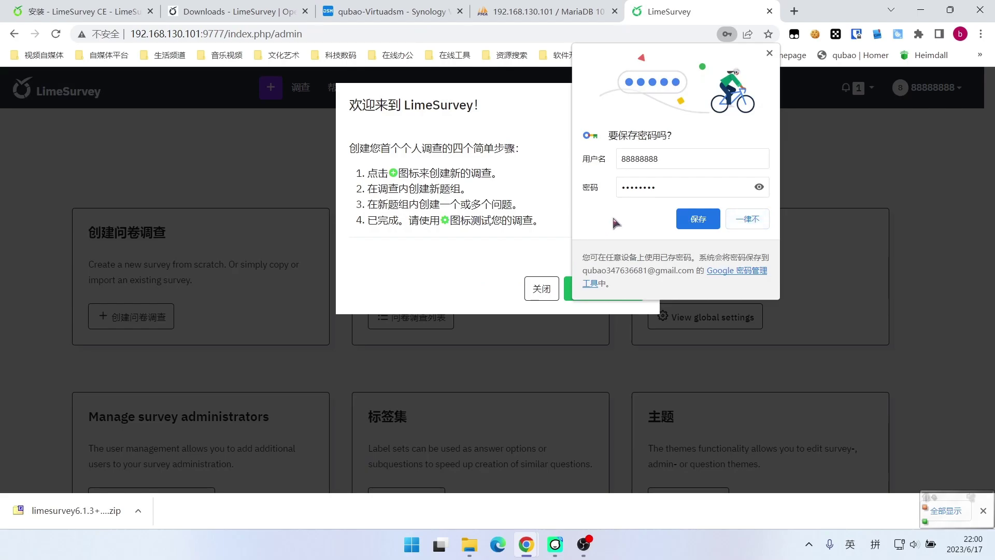
# Dismiss the welcome dialog and create a new survey titled 你用nas干什么
pyautogui.click(770, 53)
pyautogui.click(550, 293)
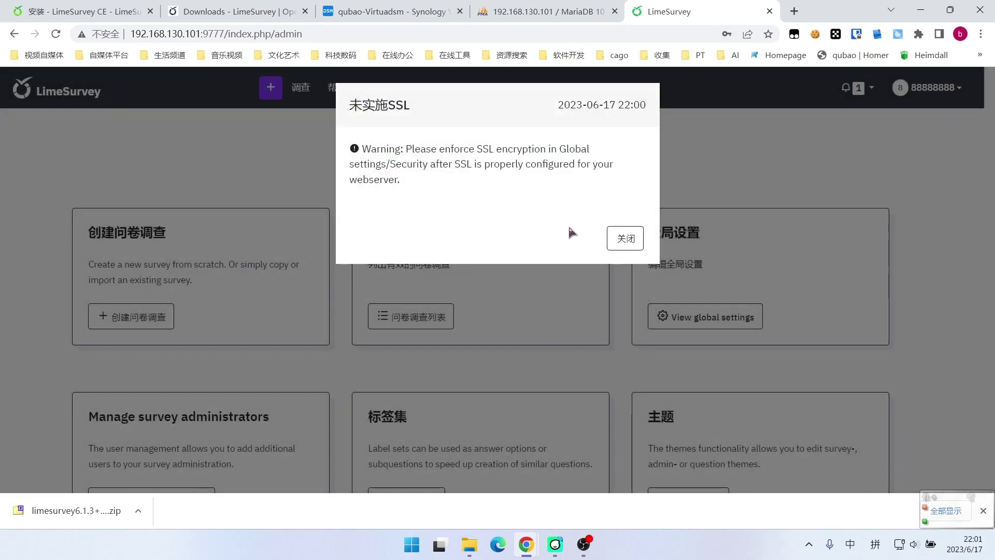
pyautogui.click(625, 238)
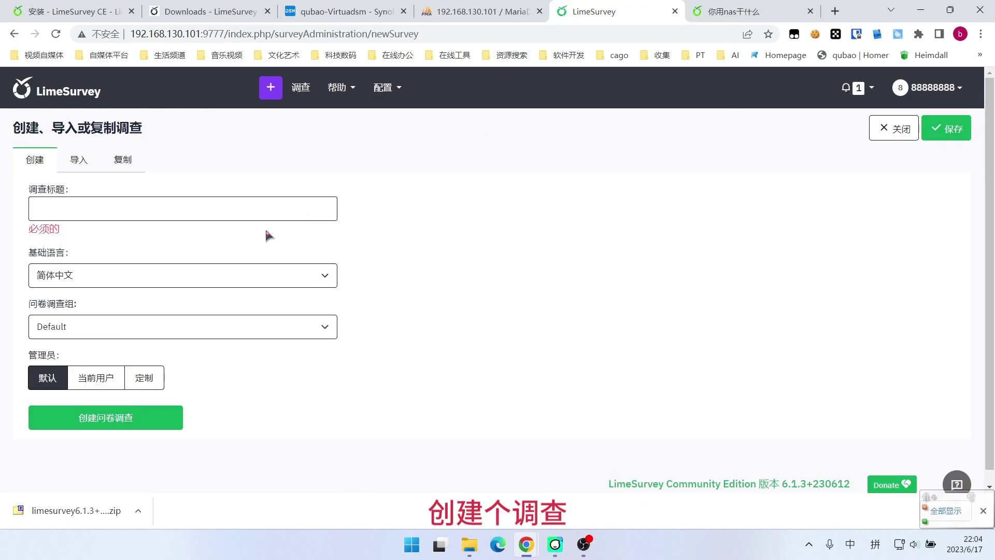
pyautogui.write('你用nas干什么')
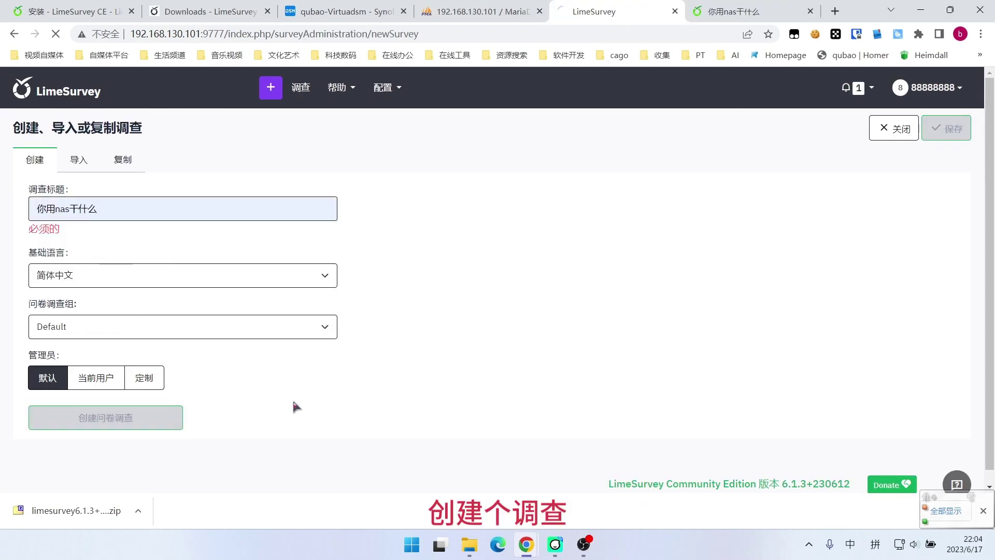
pyautogui.click(278, 129)
# Change the first question's type to the single-choice radio list 列表（单选）
pyautogui.click(285, 317)
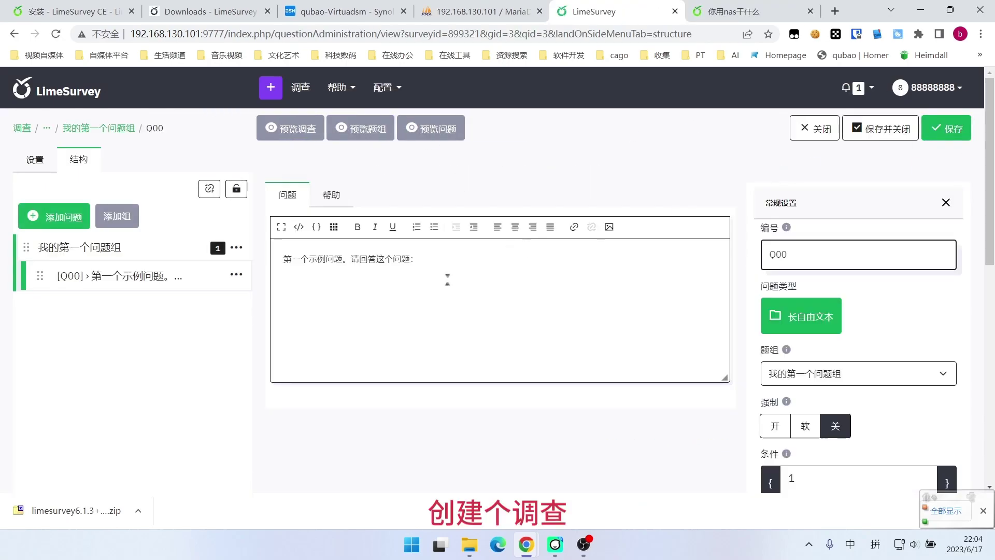
pyautogui.click(801, 316)
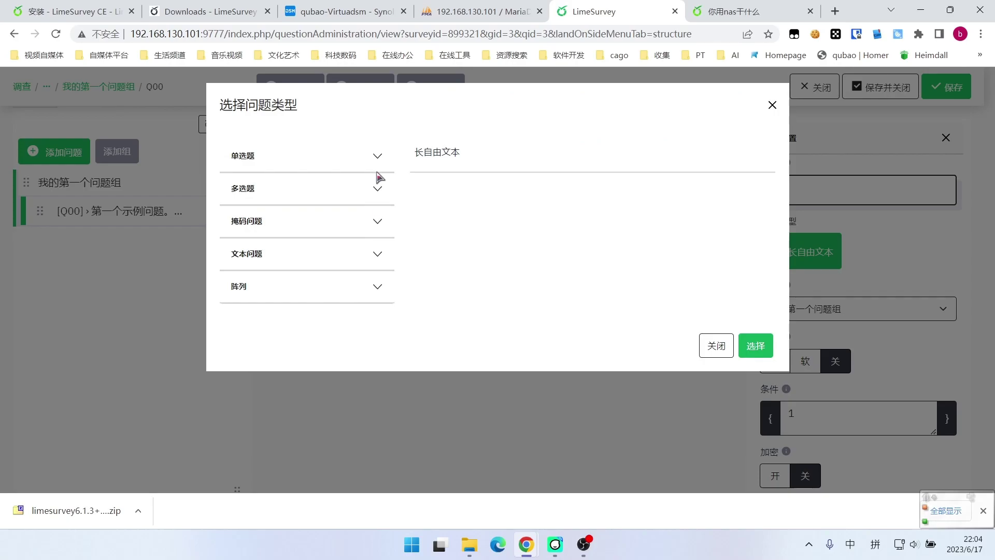
pyautogui.click(373, 156)
pyautogui.click(373, 283)
pyautogui.scroll(-1, 706, 451)
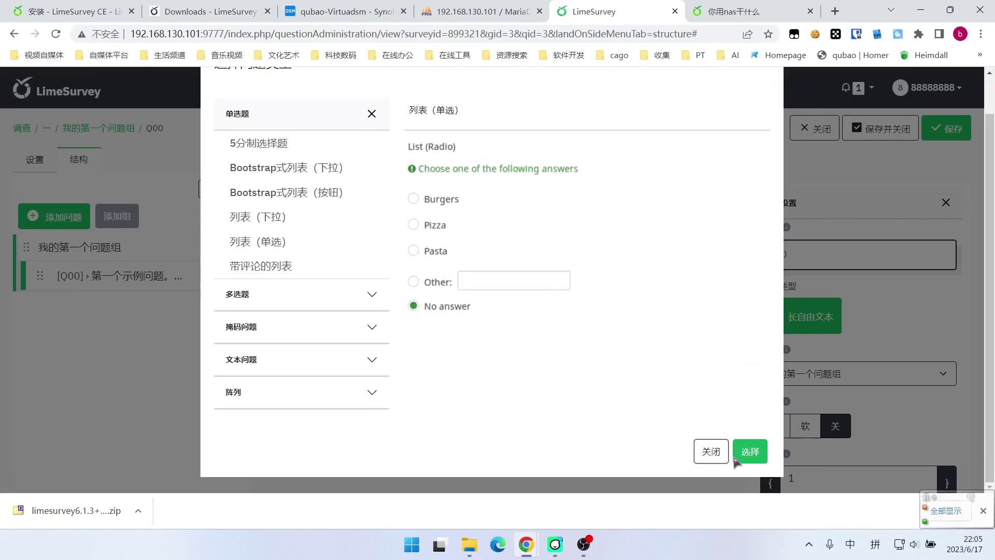
pyautogui.click(750, 451)
# Add answer options 发视频 and 搭建, save the question, and preview the survey
pyautogui.write('发视频')
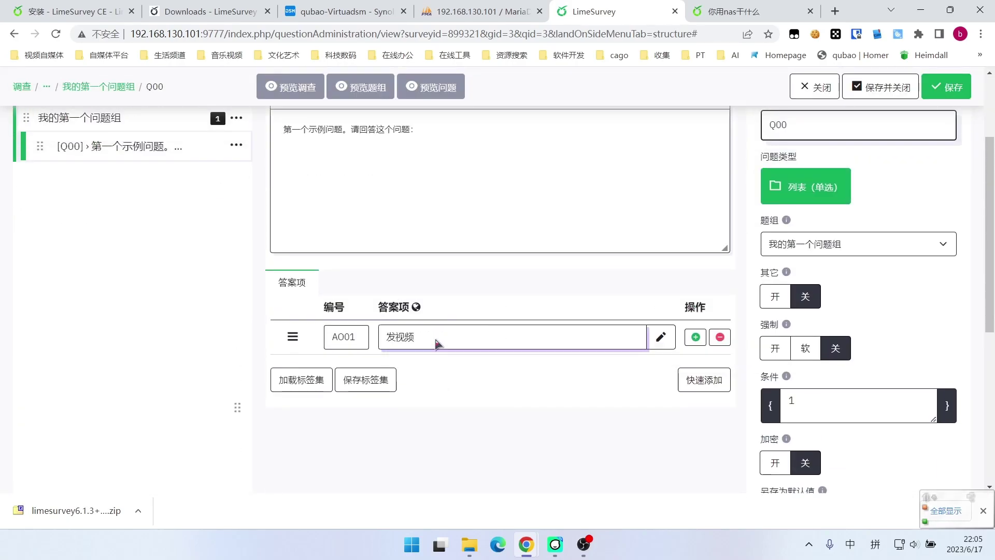
pyautogui.click(695, 337)
pyautogui.write('搭建网站')
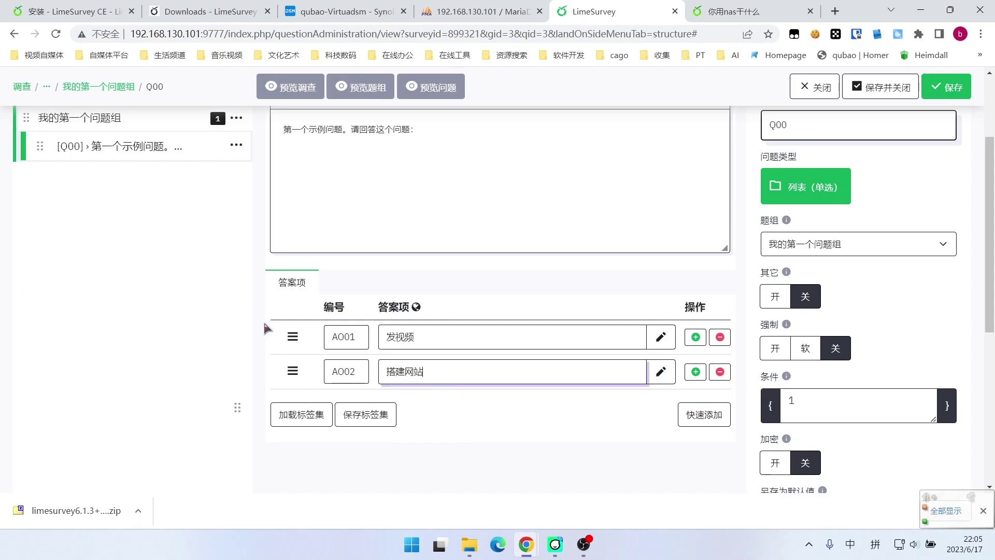
pyautogui.scroll(3, 329, 277)
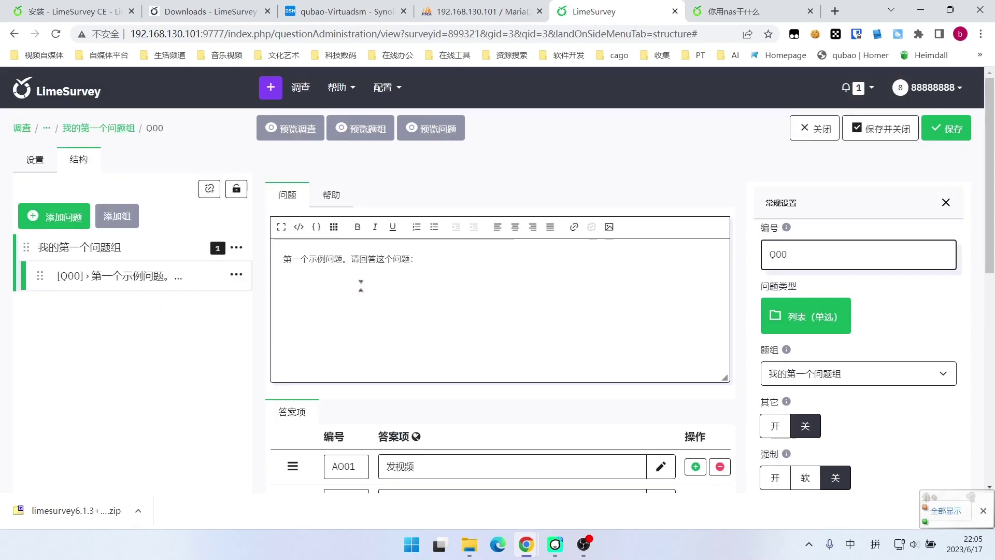
pyautogui.click(316, 134)
pyautogui.click(885, 336)
pyautogui.scroll(-2, 466, 306)
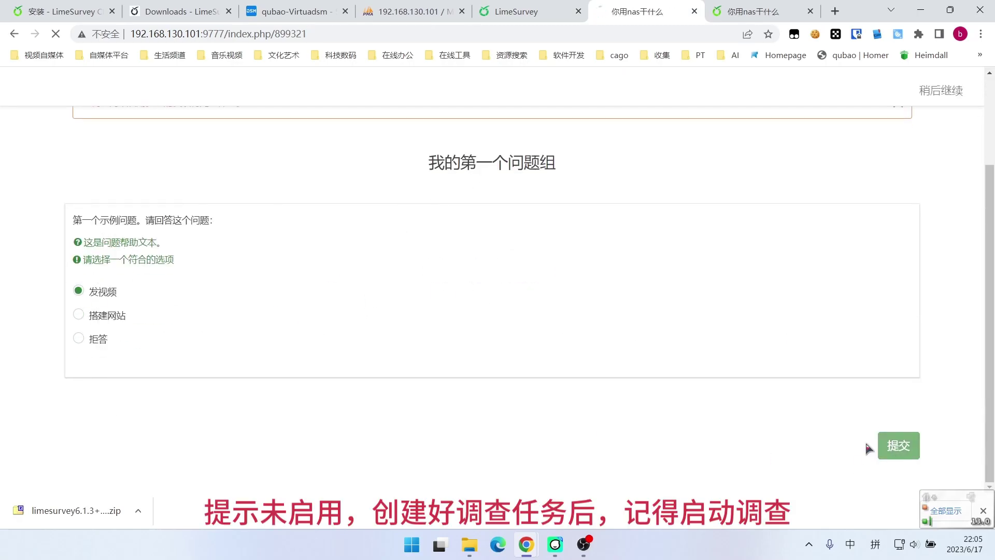
# Submit the test response, close the preview, and start activating survey 你用nas干什么
pyautogui.click(898, 445)
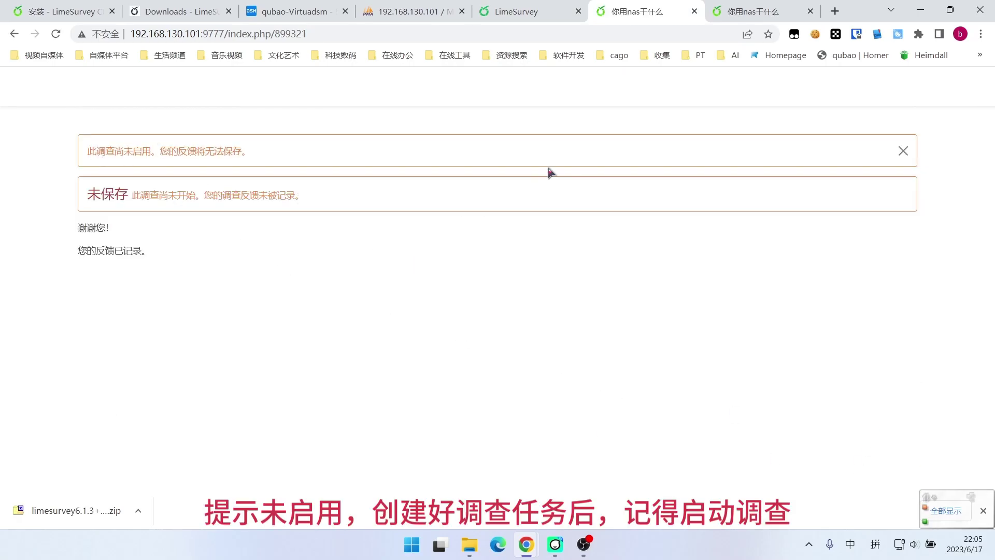
pyautogui.click(694, 11)
pyautogui.click(694, 11)
pyautogui.click(89, 289)
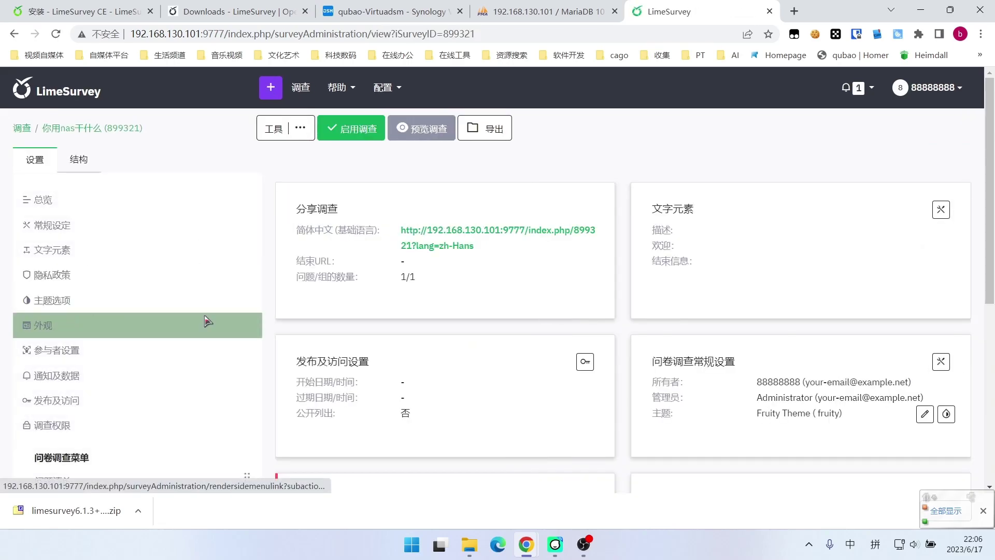
pyautogui.scroll(-3, 377, 265)
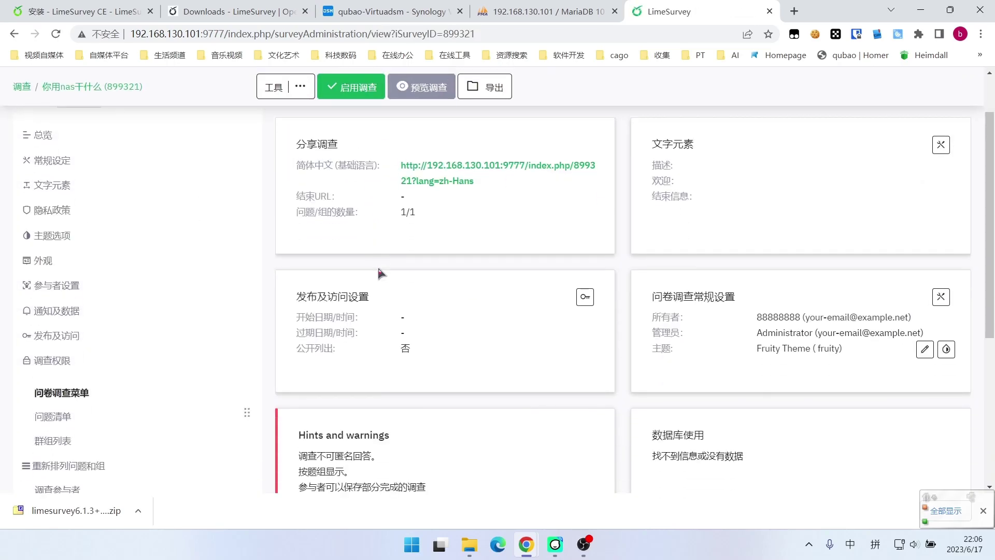
pyautogui.scroll(3, 377, 265)
pyautogui.click(348, 137)
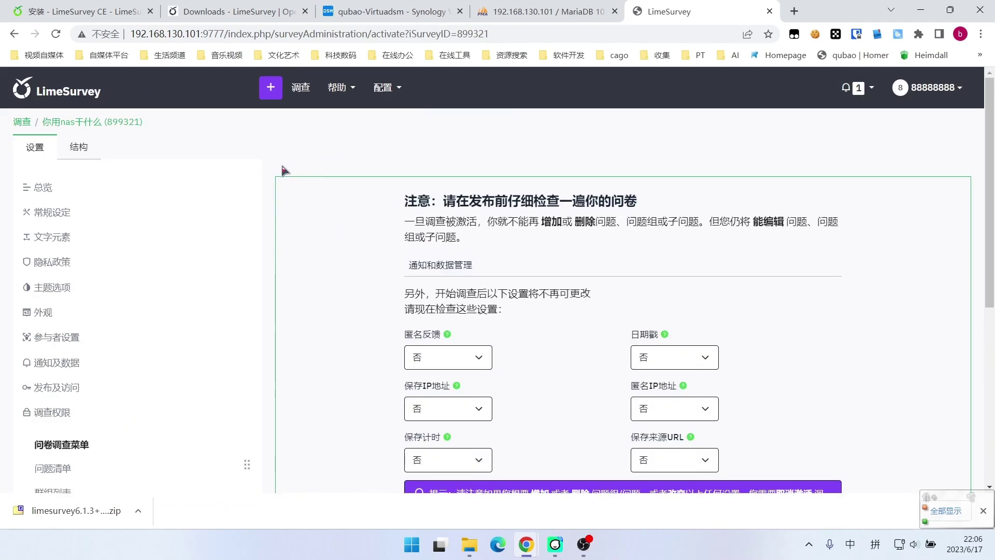
pyautogui.scroll(-5, 297, 203)
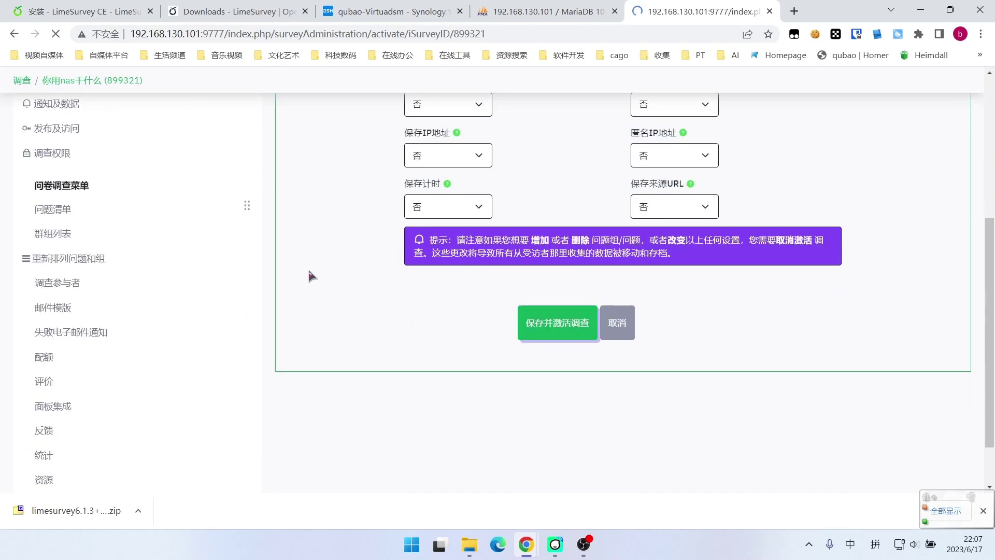
# Take the live survey from the survey list, answer 发视频, submit, and return to the admin tab
pyautogui.click(297, 87)
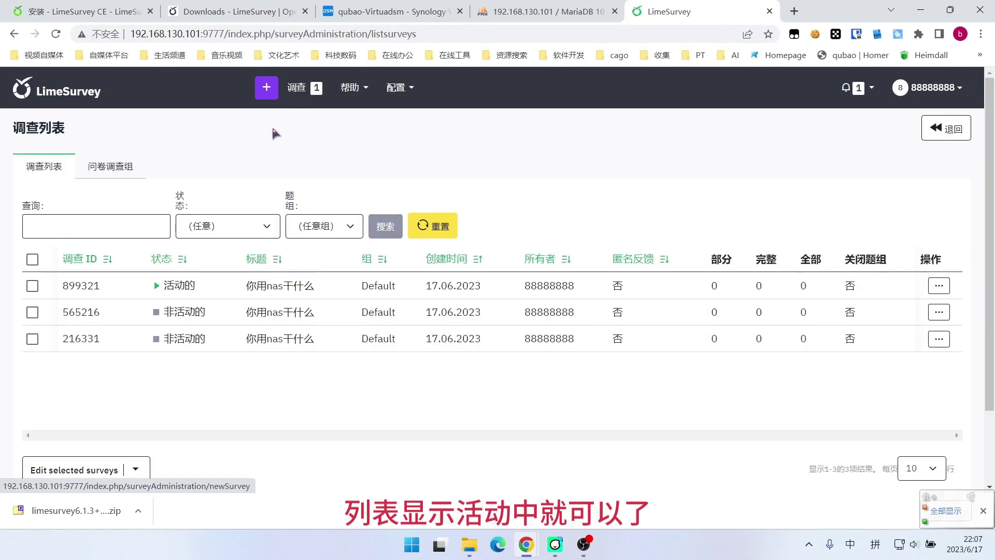
pyautogui.click(172, 288)
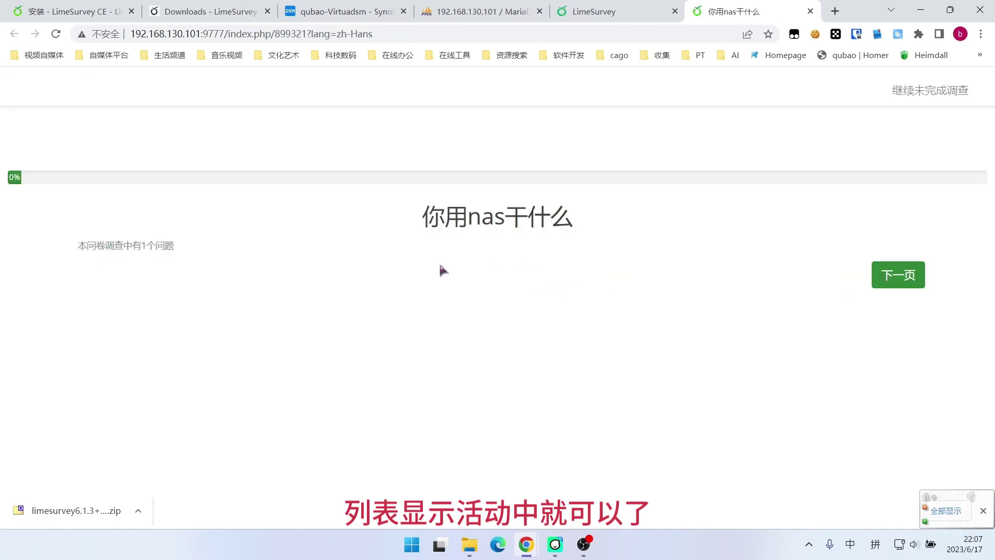
pyautogui.click(910, 280)
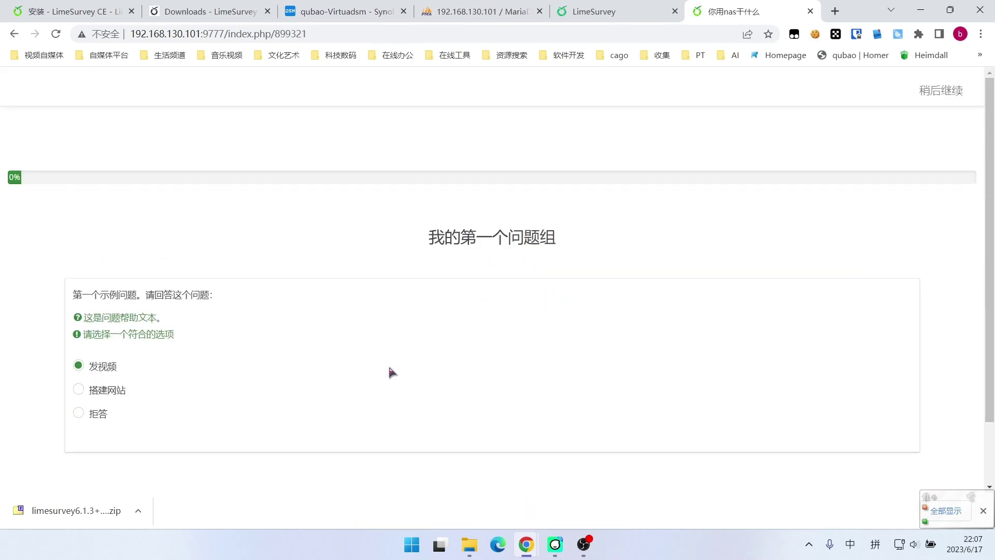
pyautogui.scroll(-2, 392, 372)
pyautogui.click(898, 445)
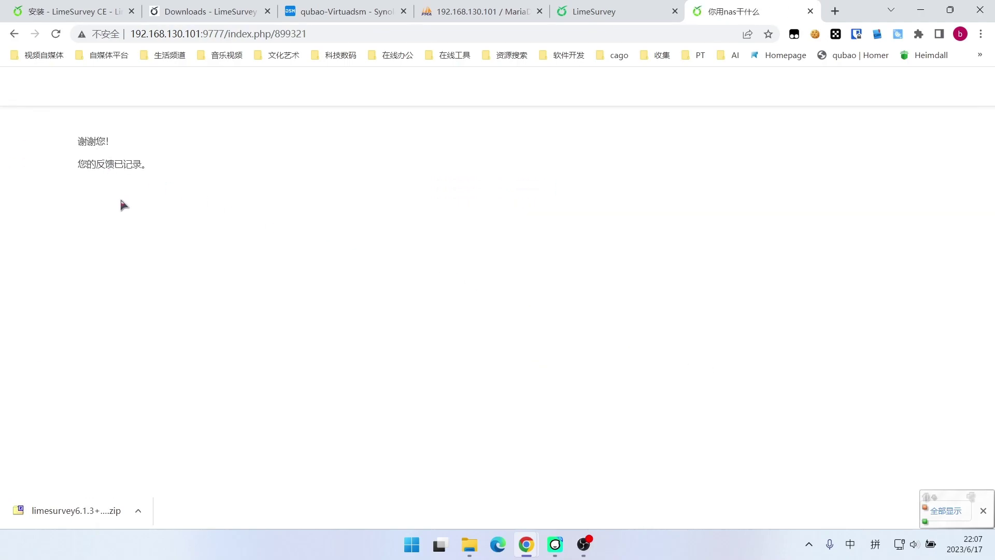
pyautogui.click(617, 7)
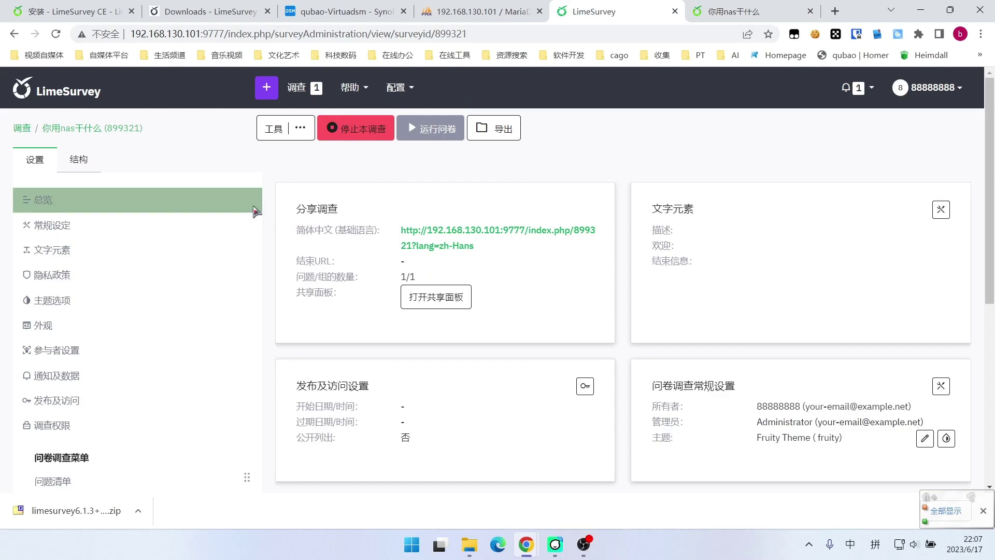
# Open the statistics page for survey 899321 via the survey list and overview
pyautogui.click(22, 127)
pyautogui.click(938, 285)
pyautogui.click(891, 359)
pyautogui.scroll(-1, 583, 371)
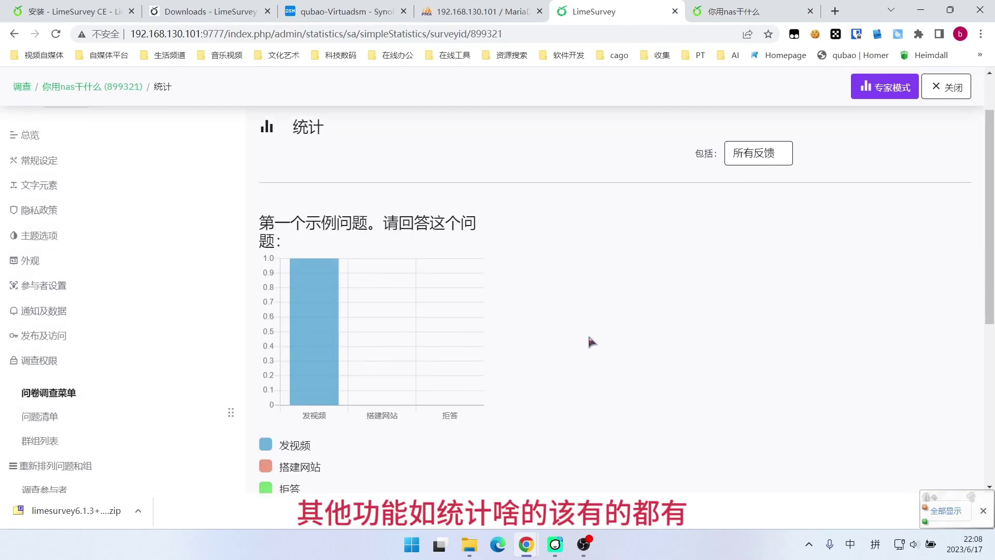
pyautogui.scroll(1, 591, 341)
pyautogui.click(90, 128)
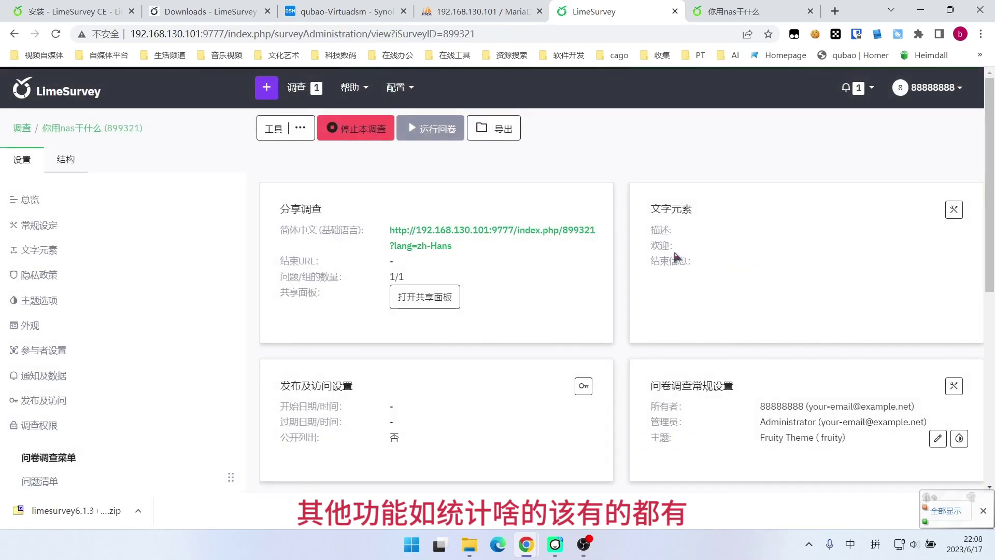
pyautogui.scroll(-6, 124, 289)
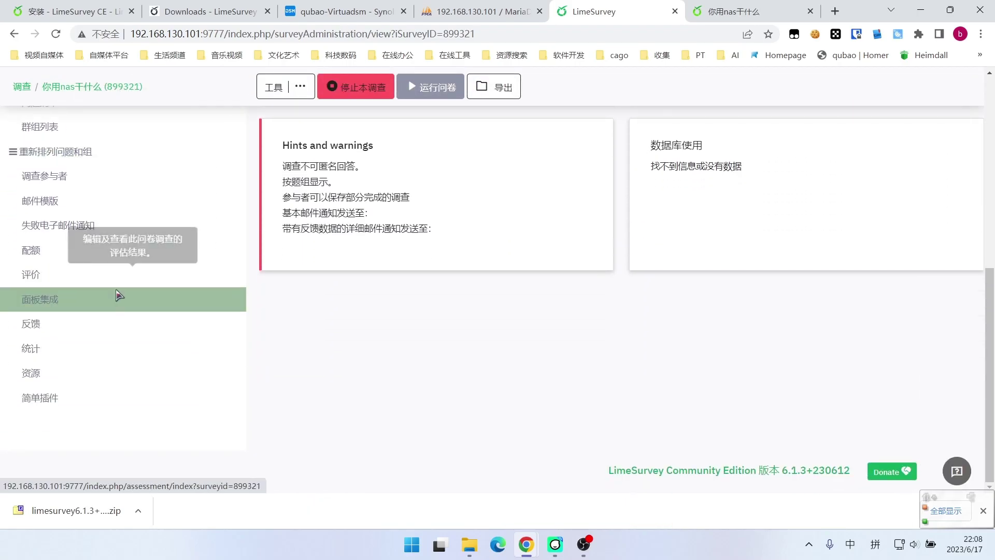
pyautogui.click(181, 345)
# Generate statistics for all responses and switch to the simple view's bar chart
pyautogui.scroll(-8, 511, 344)
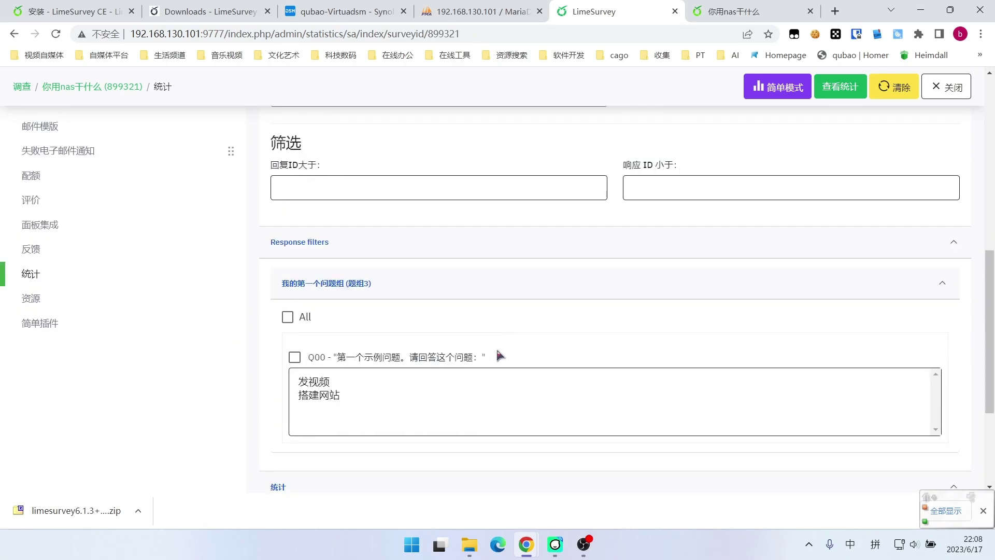
pyautogui.scroll(-3, 499, 347)
pyautogui.click(539, 429)
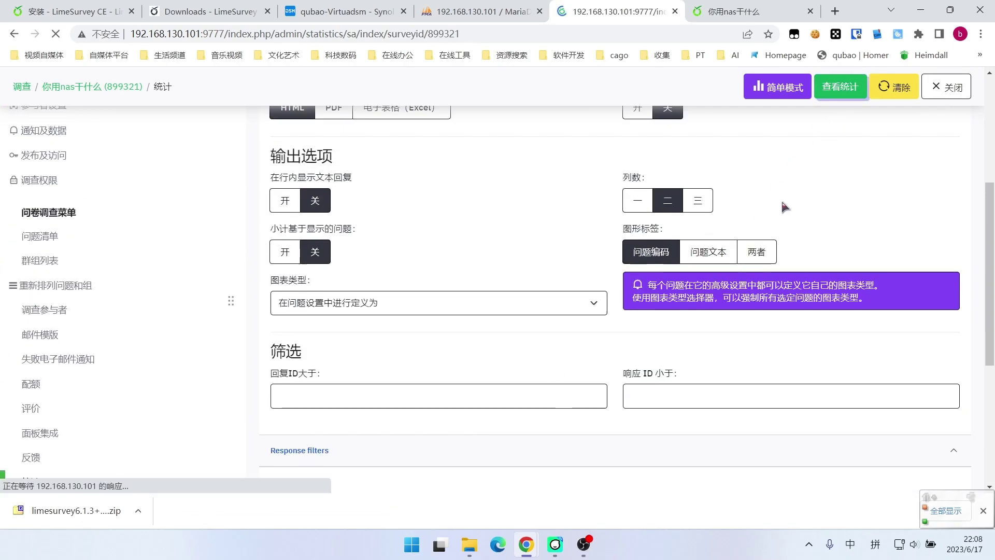
pyautogui.click(775, 129)
pyautogui.scroll(-3, 441, 288)
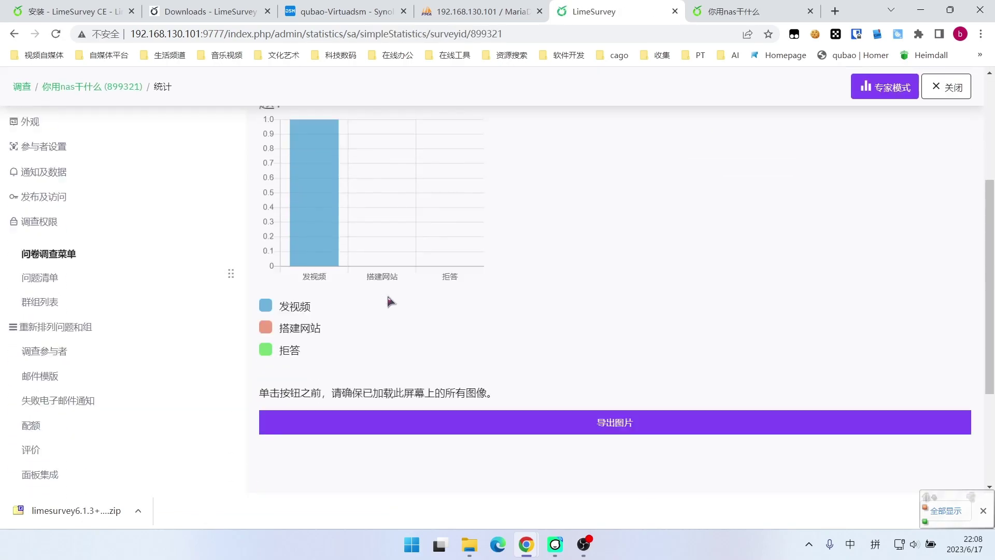